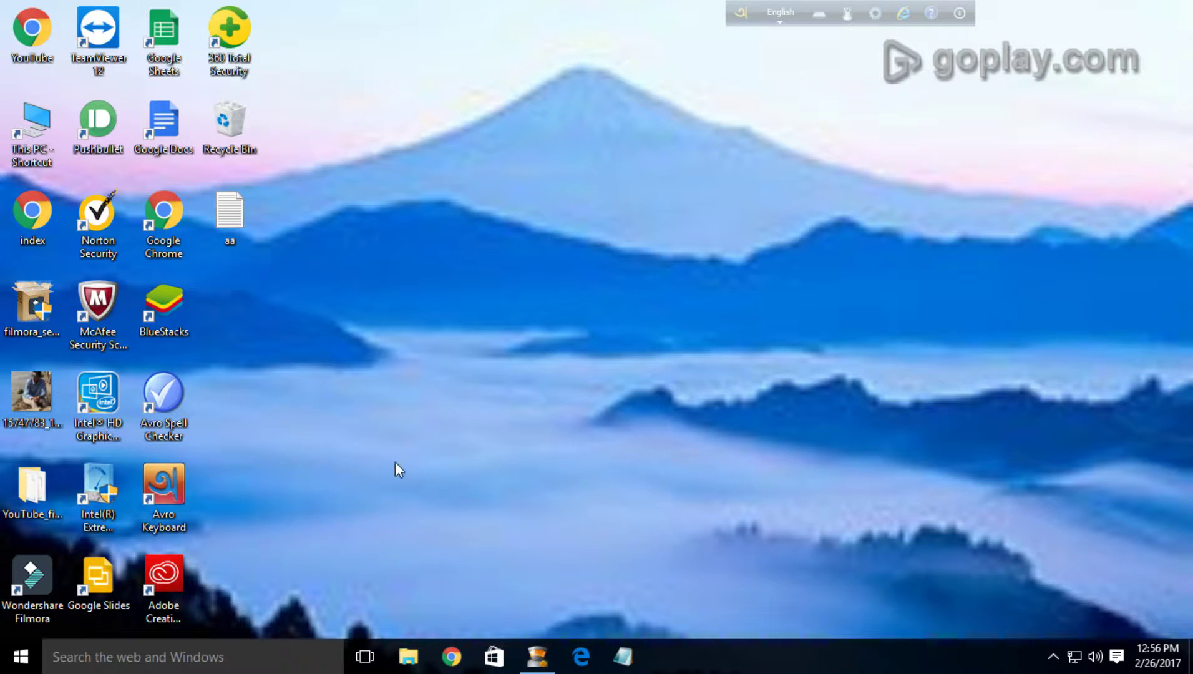
# Step: Launch BlueStacks from the desktop
pyautogui.doubleClick(185, 312)
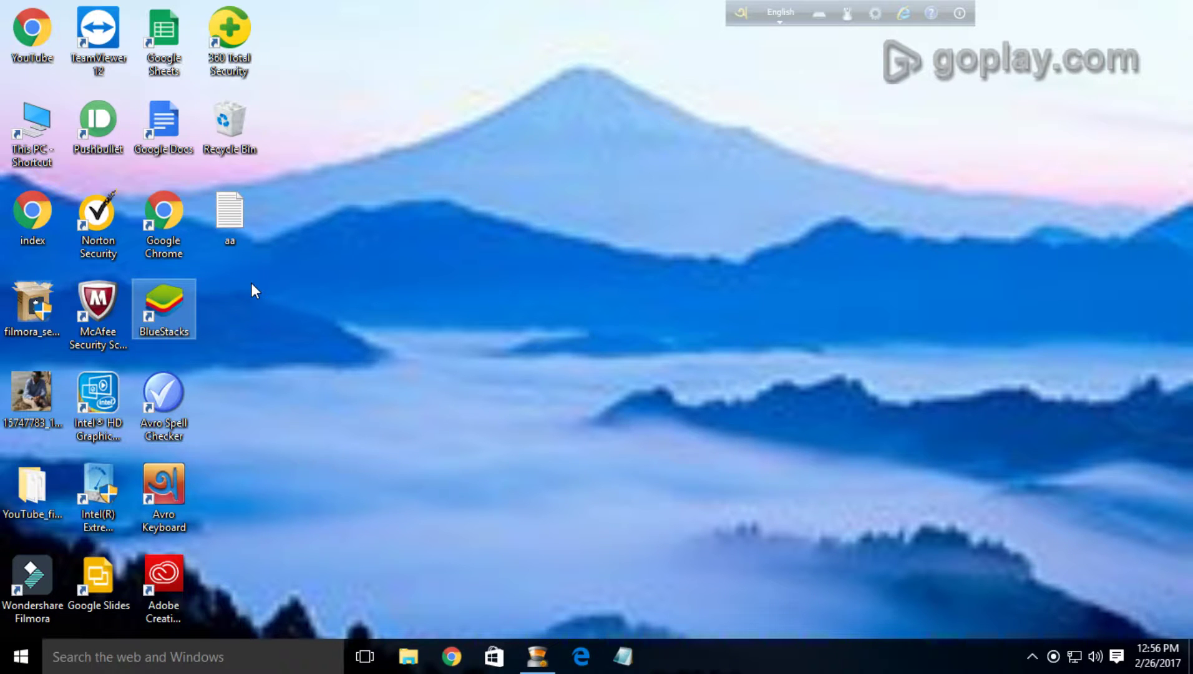
pyautogui.click(279, 293)
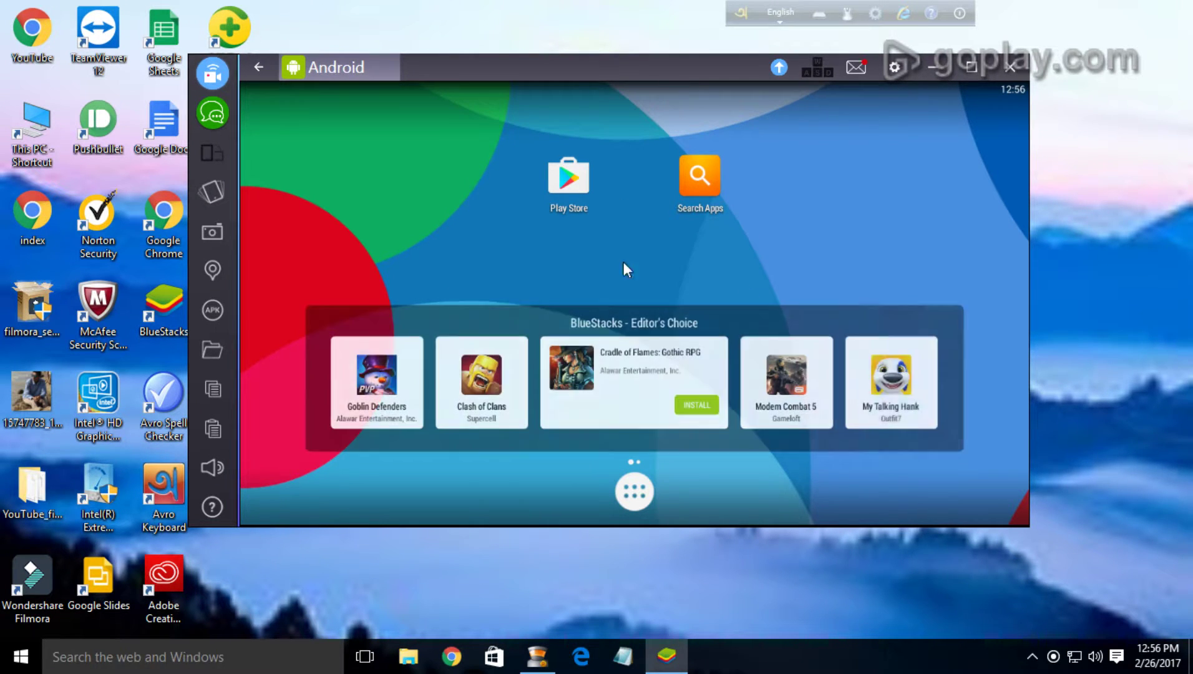
pyautogui.click(1092, 125)
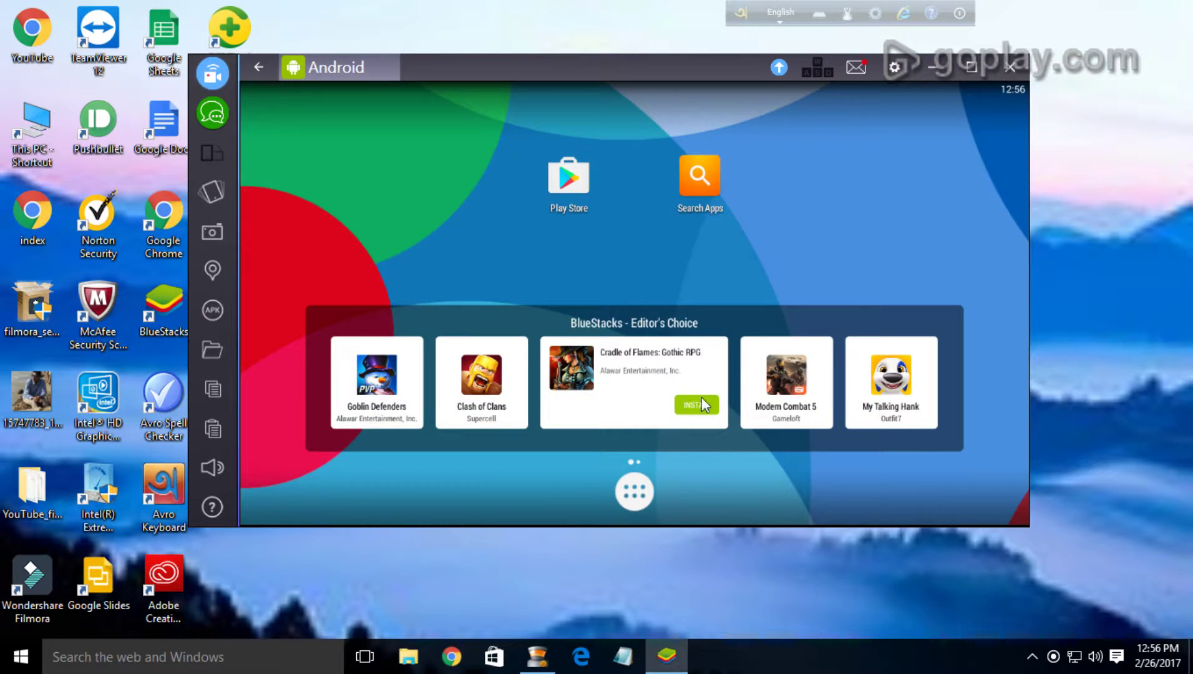
# Step: Look up Assistant for Android in the Play Store with the recent search "android assistent", view its page, and close the store
pyautogui.click(634, 493)
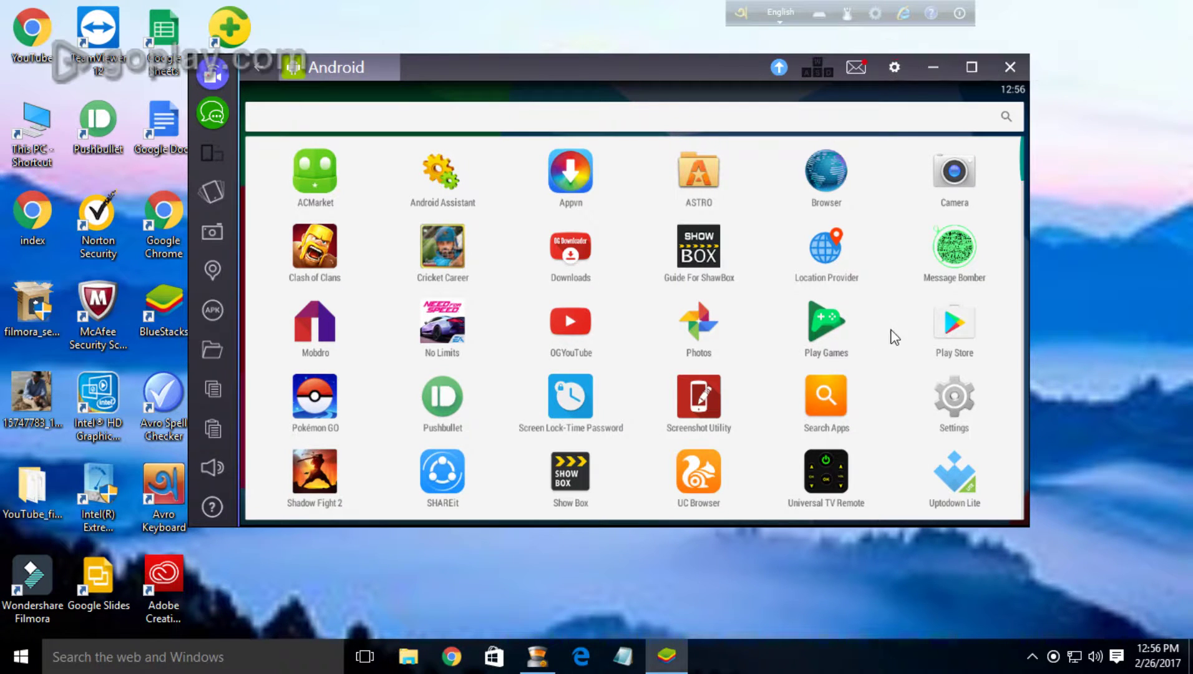
pyautogui.click(954, 330)
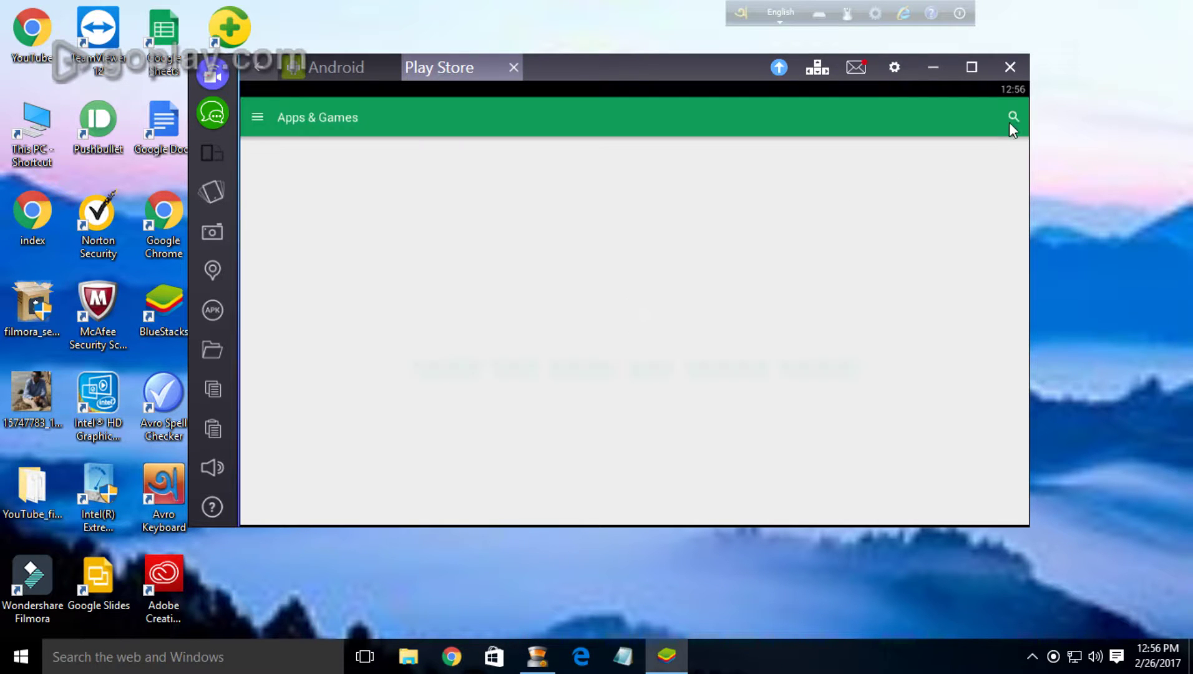
pyautogui.click(1014, 118)
pyautogui.click(308, 150)
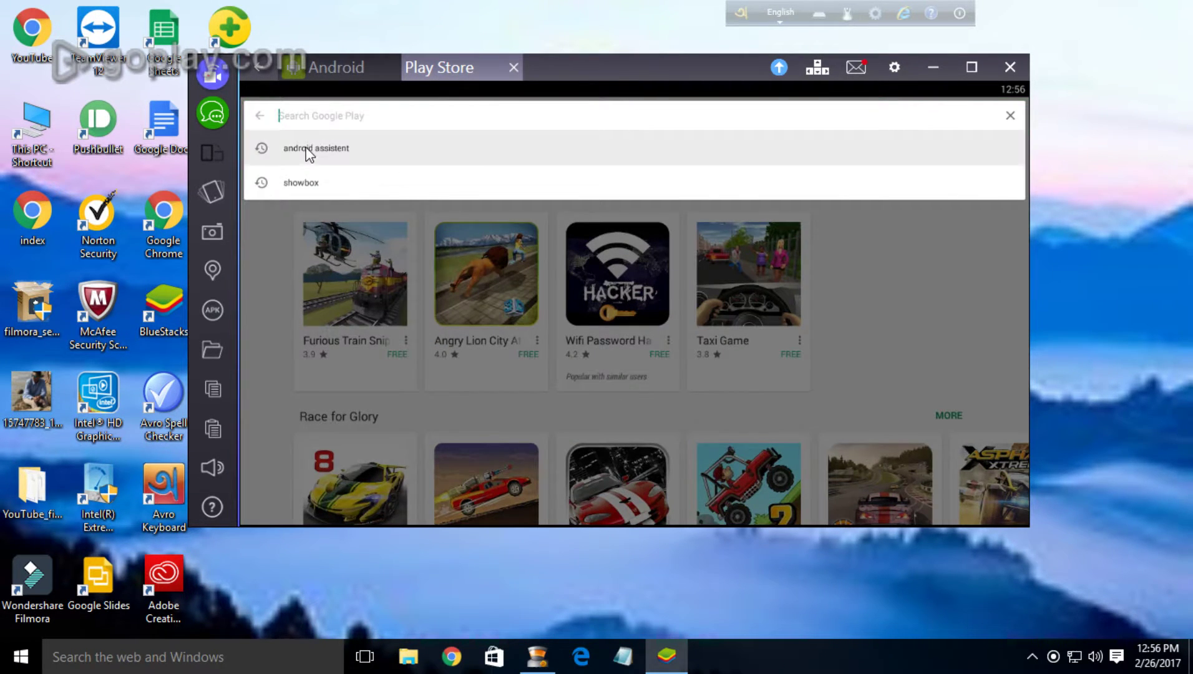
pyautogui.click(357, 274)
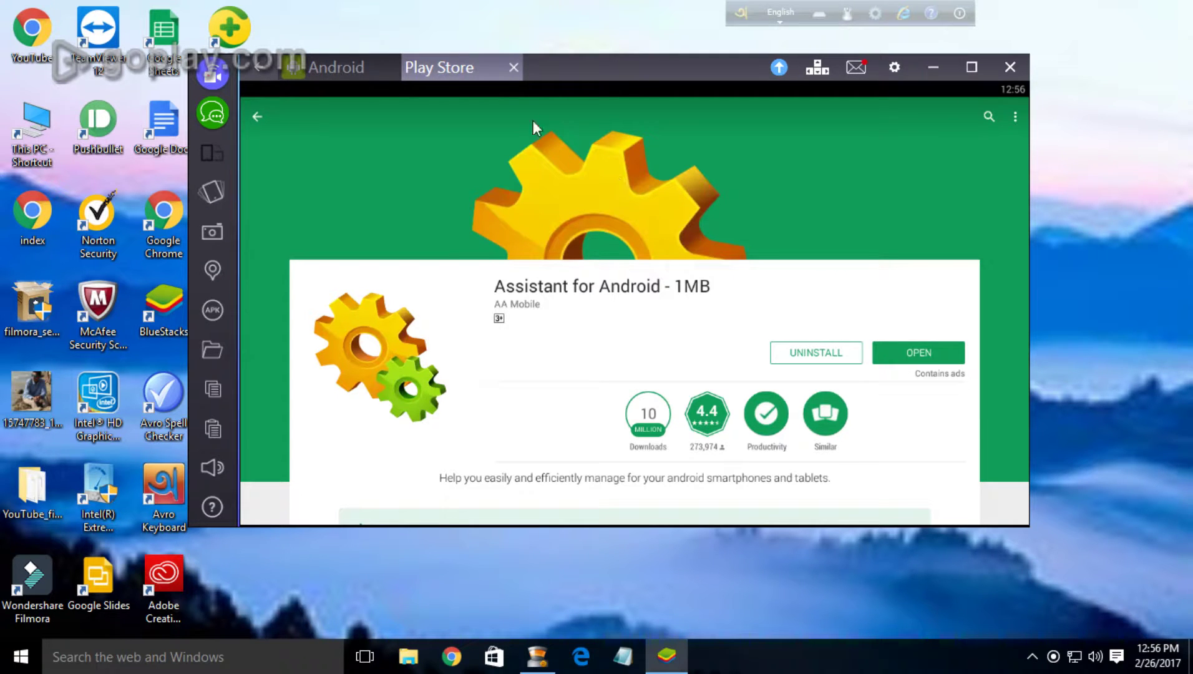
pyautogui.click(511, 66)
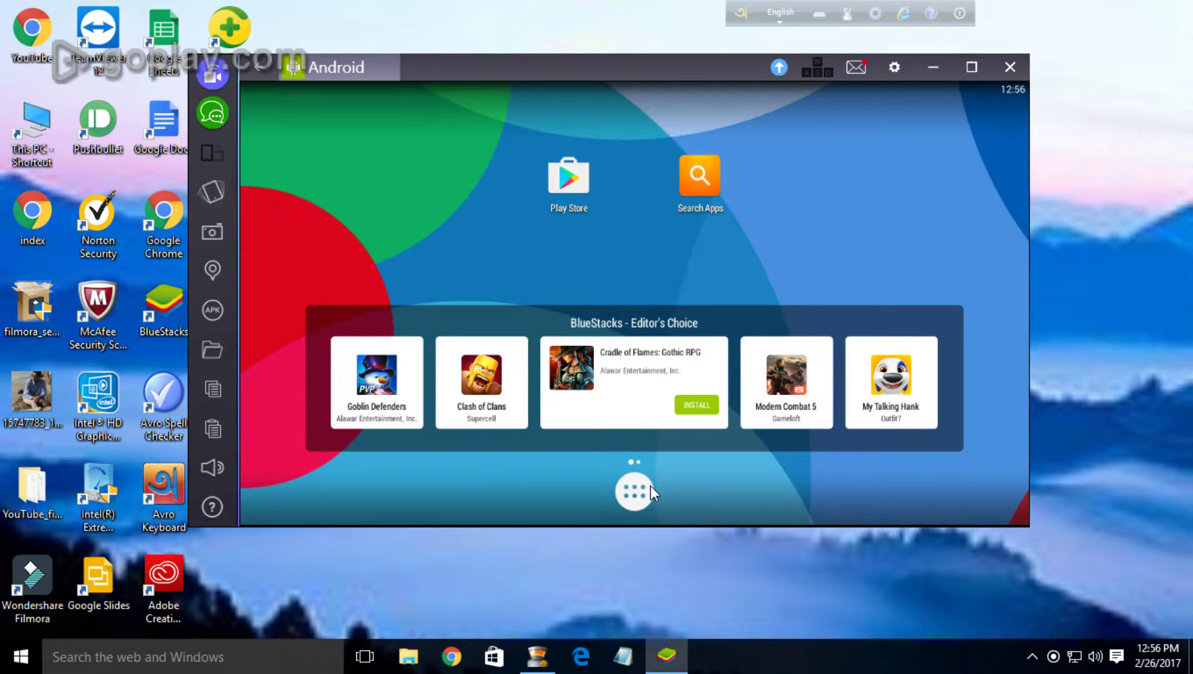
# Step: Open Android Assistant and browse to the show_box folder in its File Manager
pyautogui.click(635, 491)
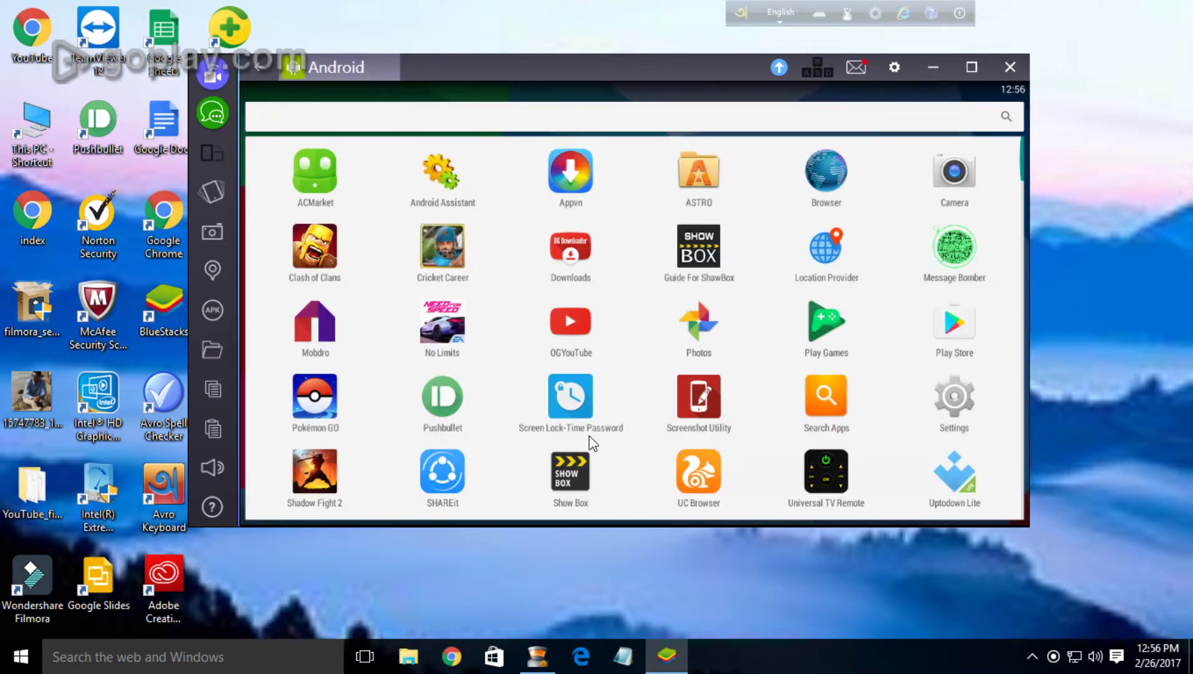
pyautogui.click(440, 180)
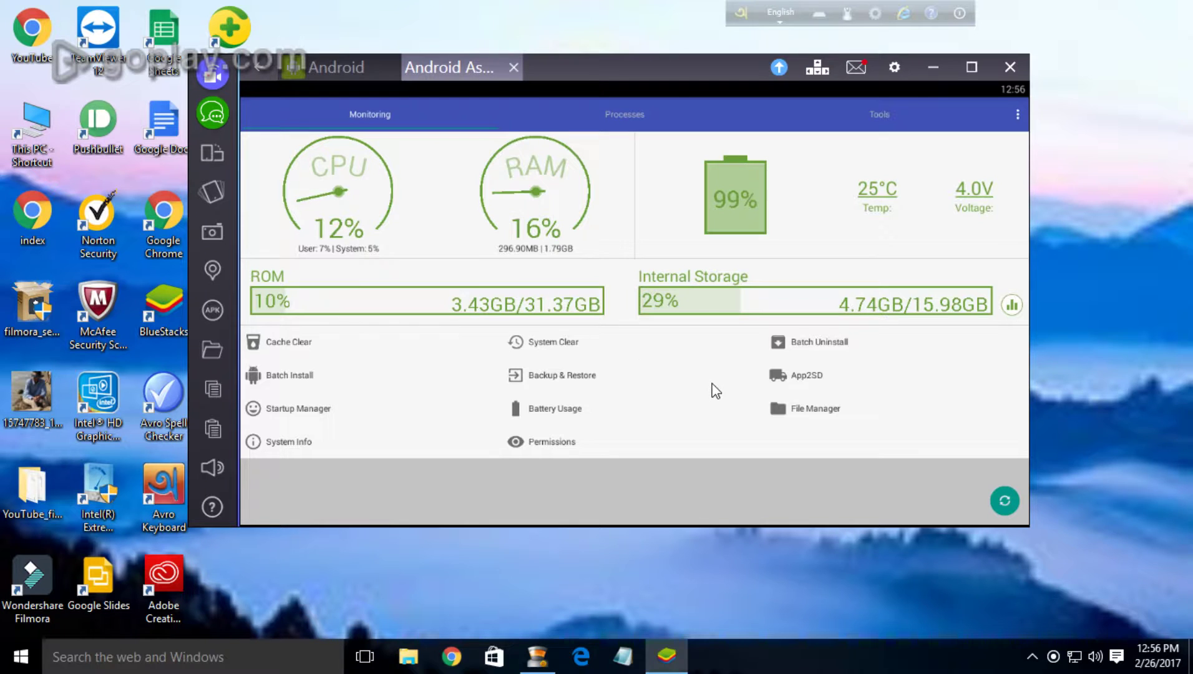
pyautogui.click(804, 415)
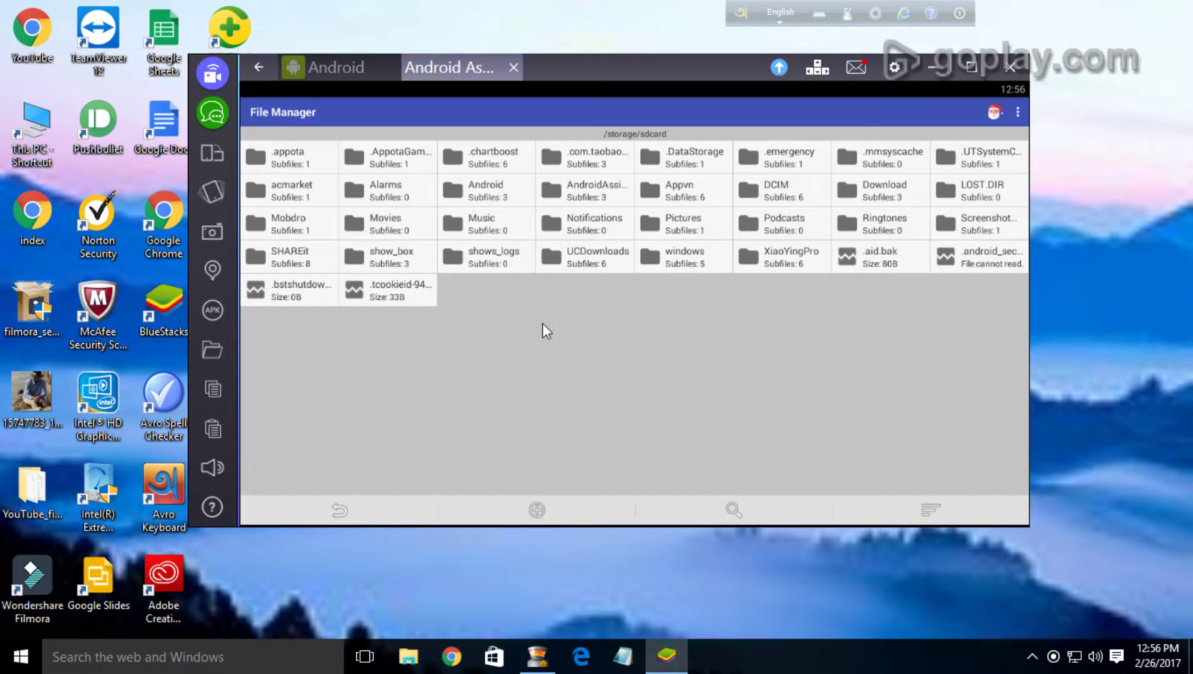
pyautogui.click(397, 263)
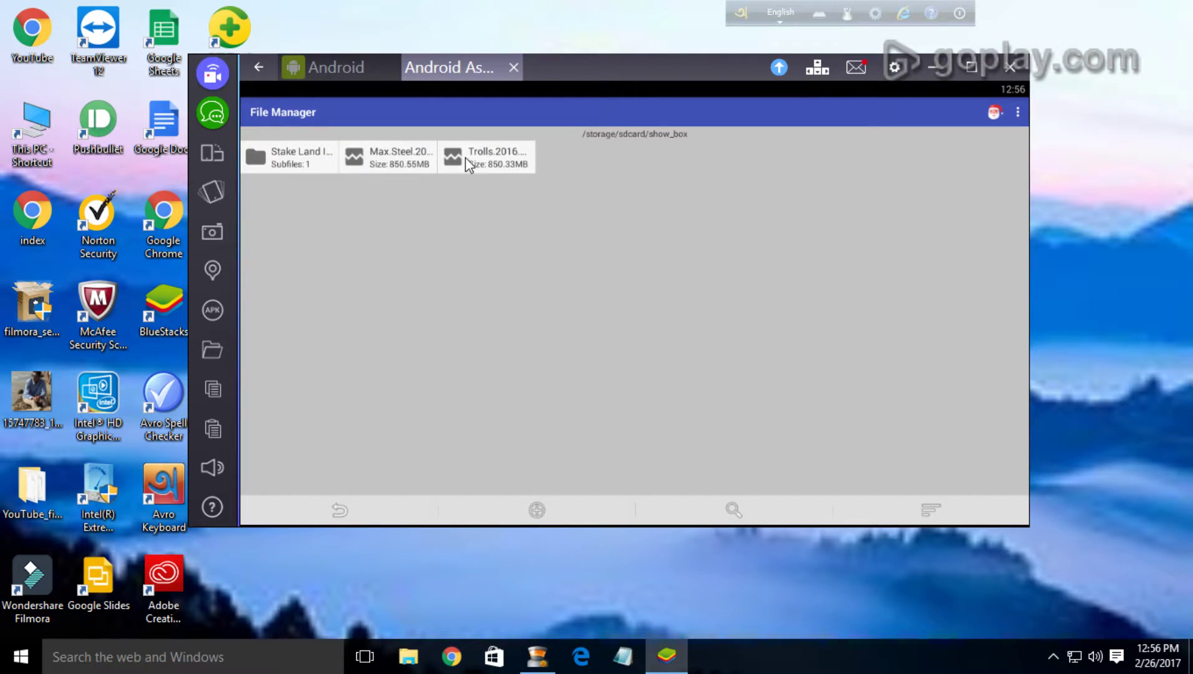
# Step: Share the Trolls.2016 video through Send To Windows just once, saving it as an mkv file on the PC's Desktop
pyautogui.click(466, 157)
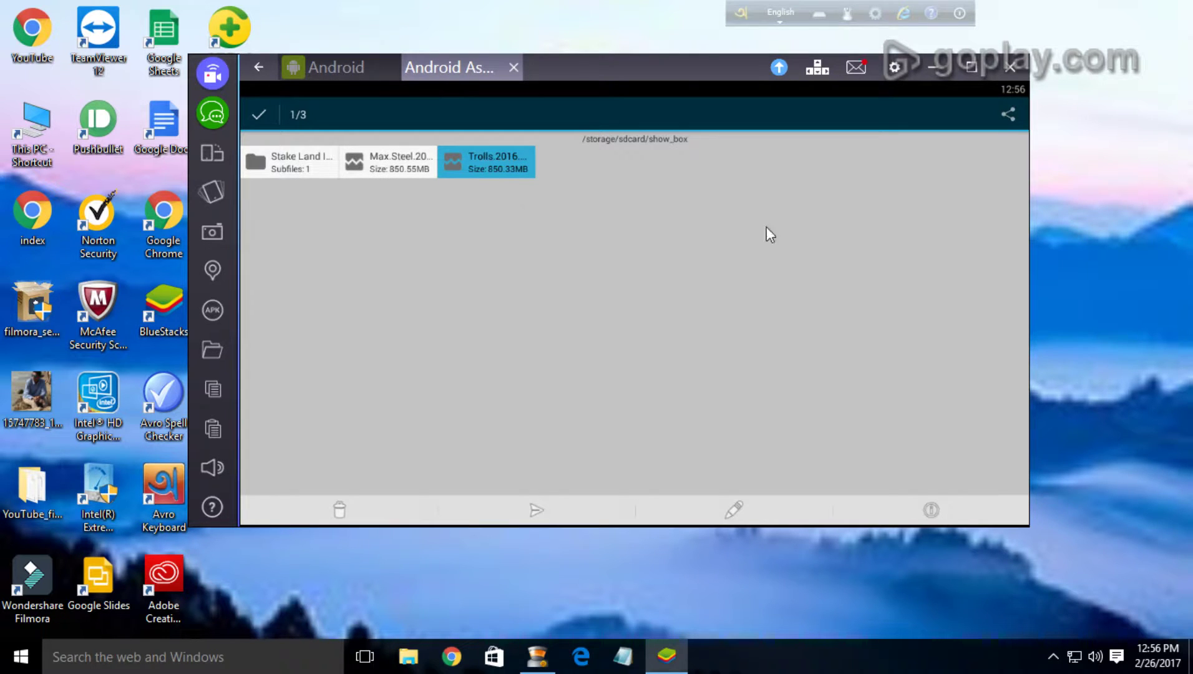
pyautogui.click(1005, 115)
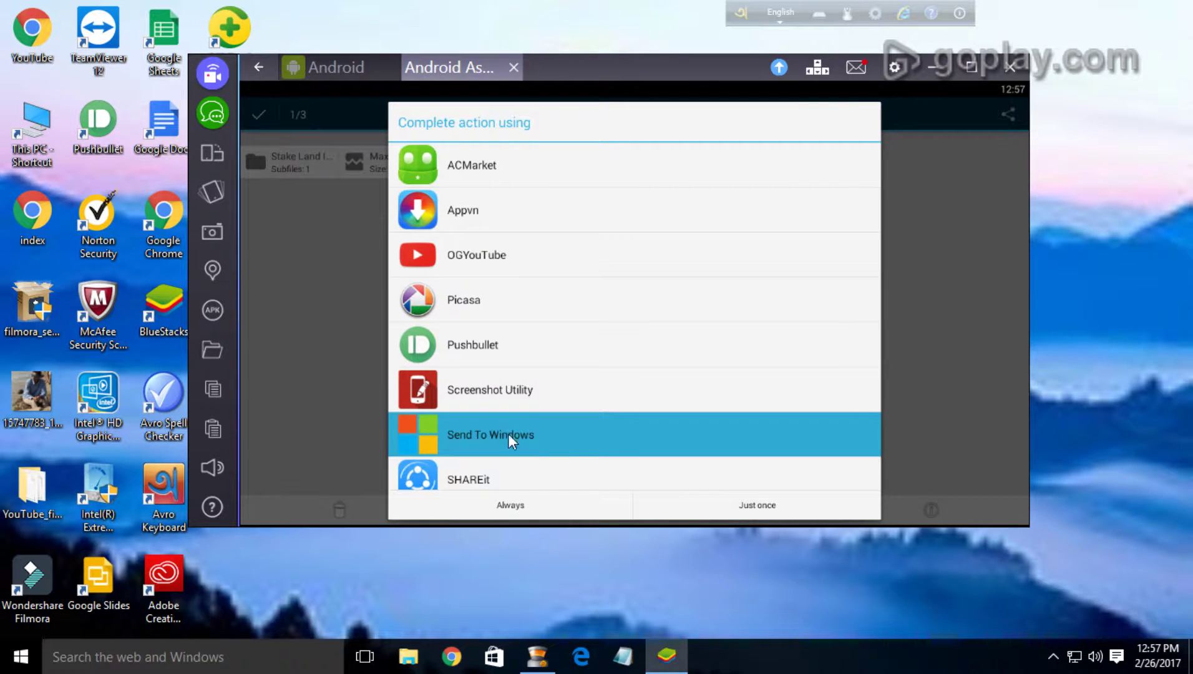
pyautogui.click(719, 504)
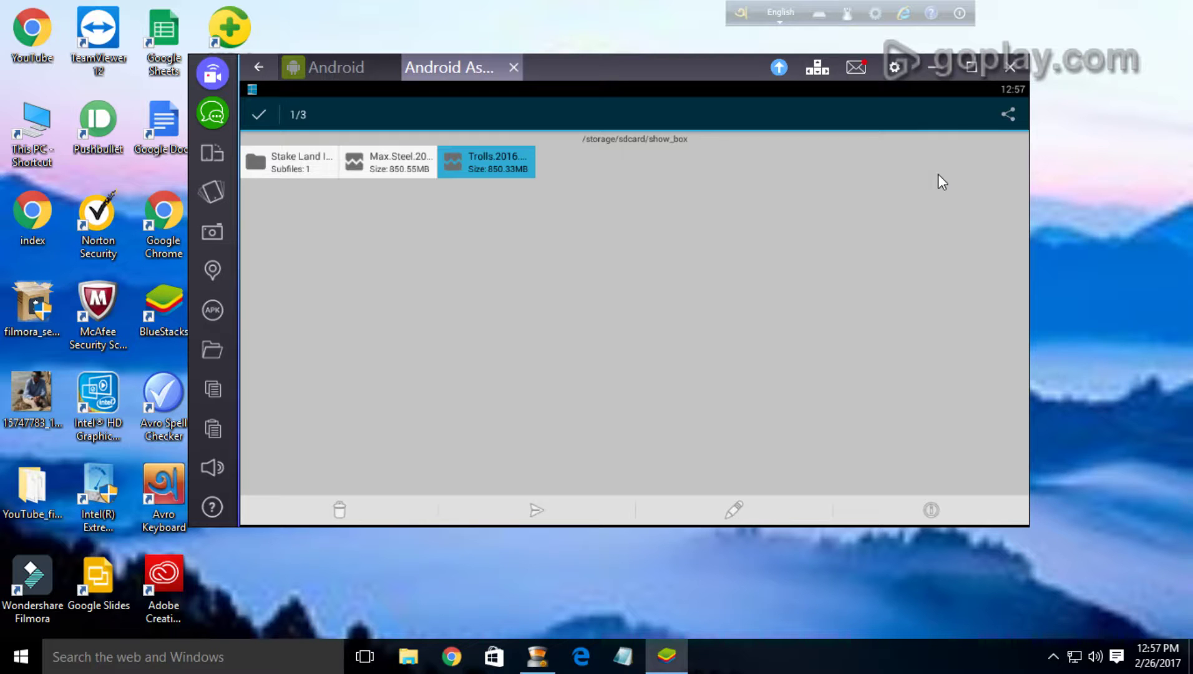
pyautogui.click(1014, 119)
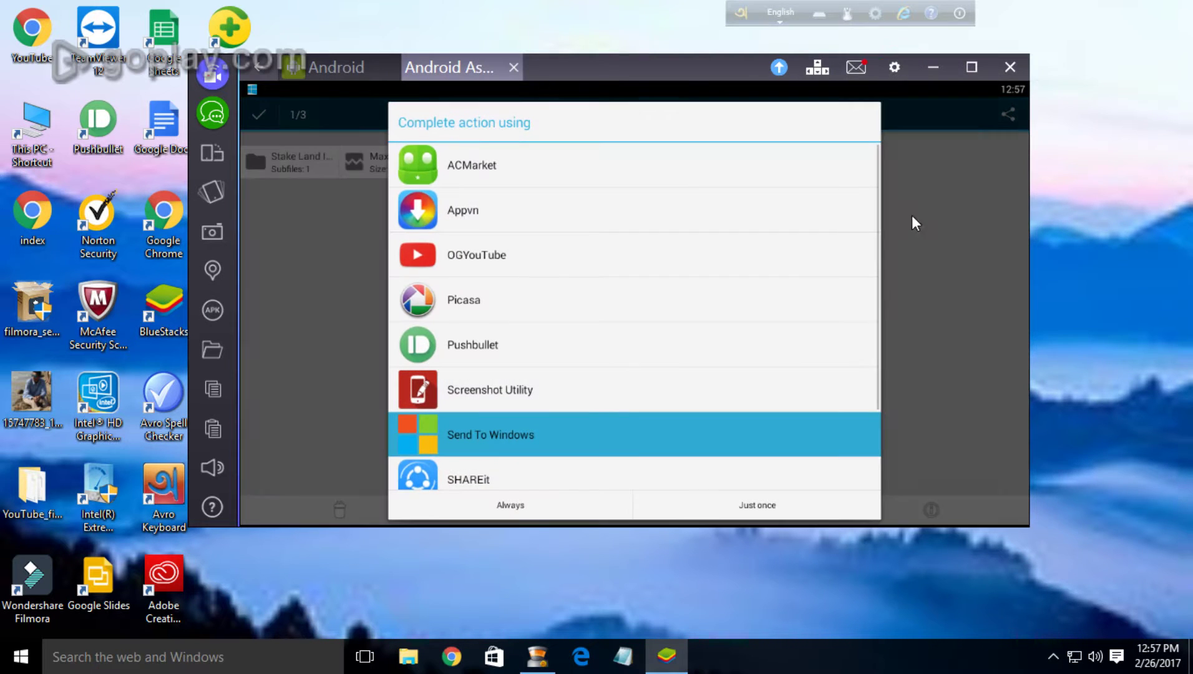
pyautogui.click(797, 505)
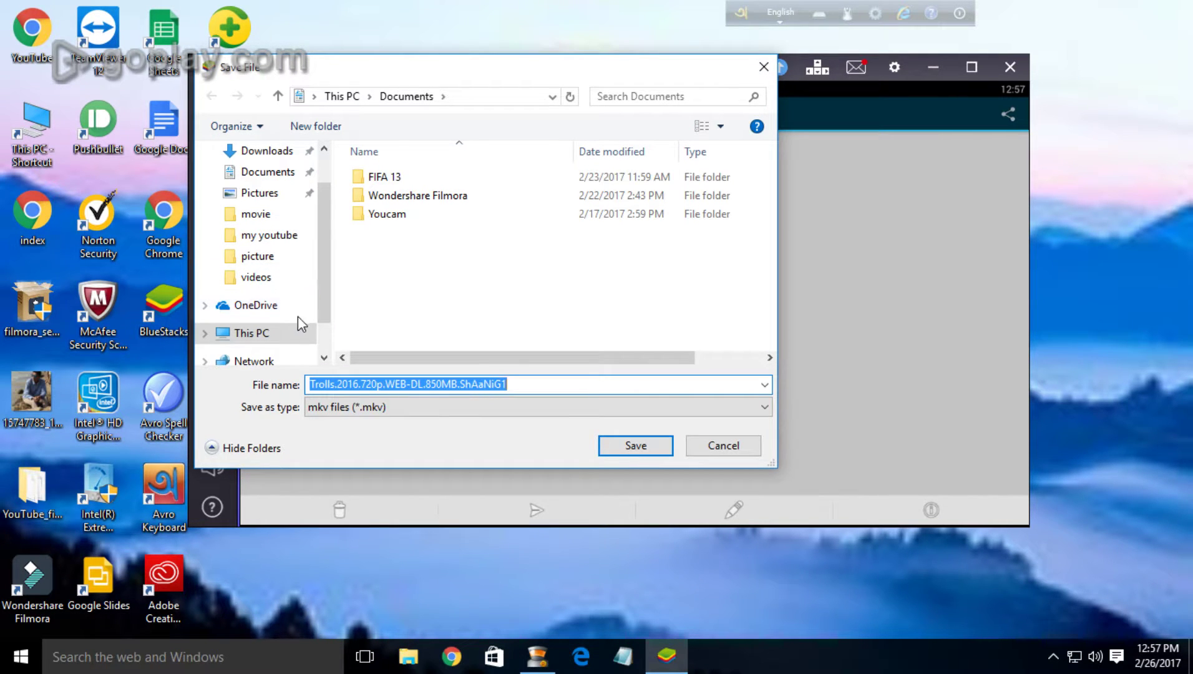
pyautogui.scroll(1, 275, 250)
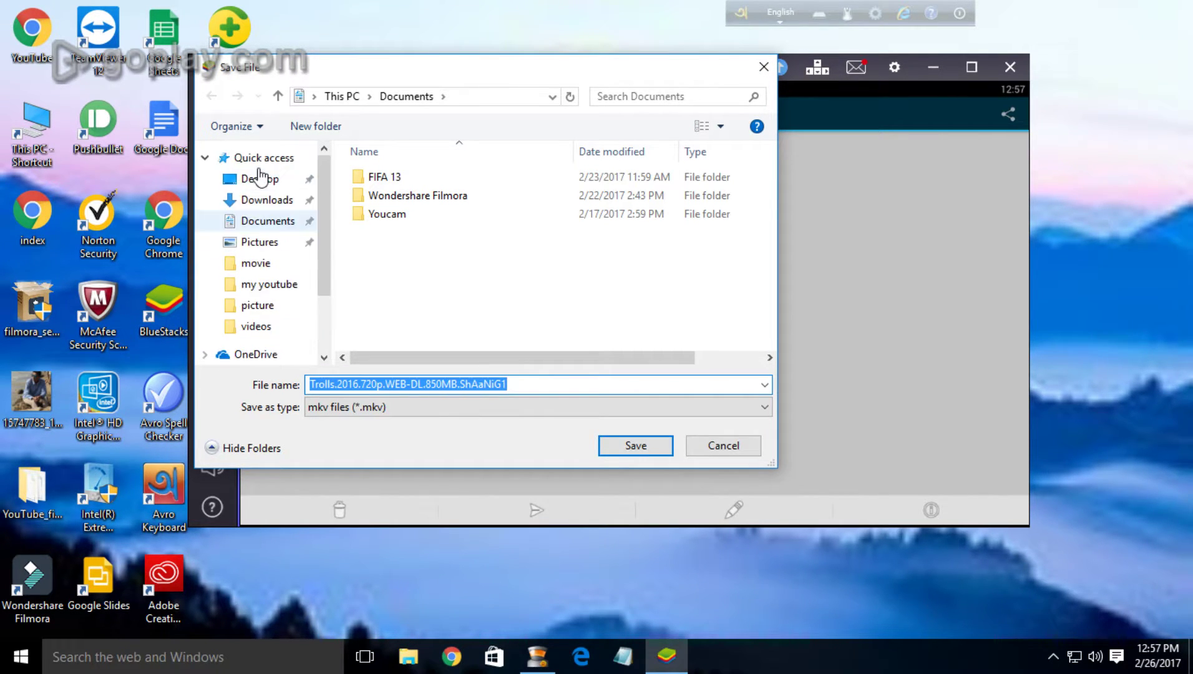
pyautogui.click(261, 180)
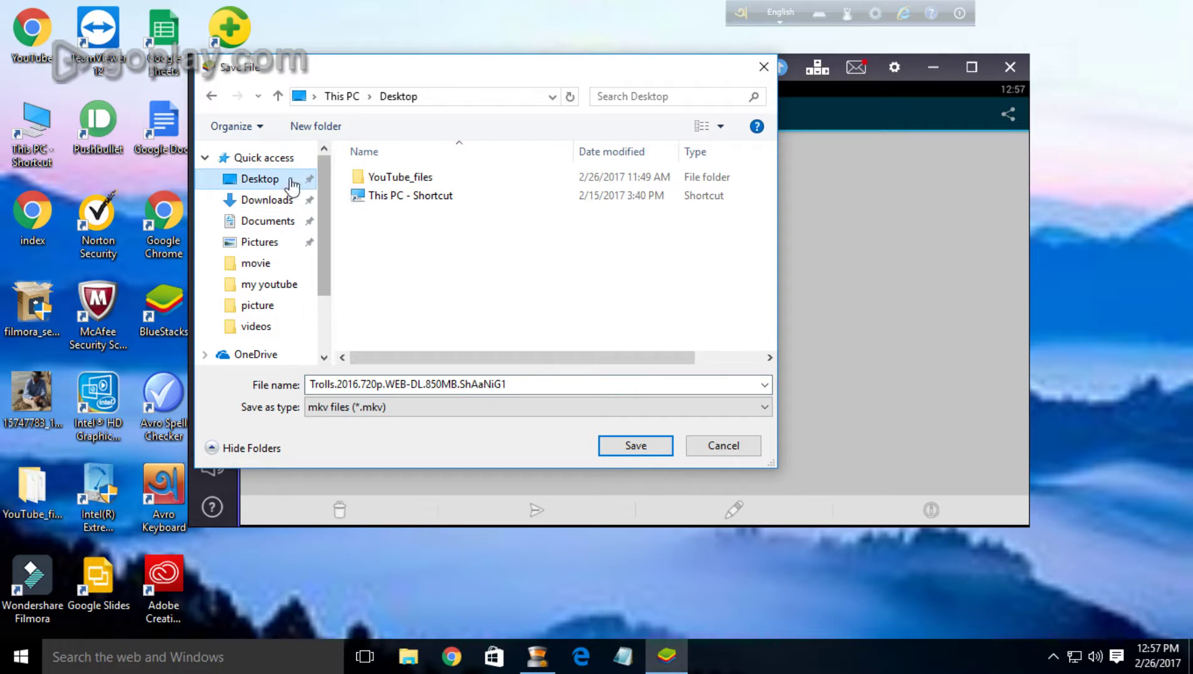
pyautogui.click(643, 449)
pyautogui.click(933, 68)
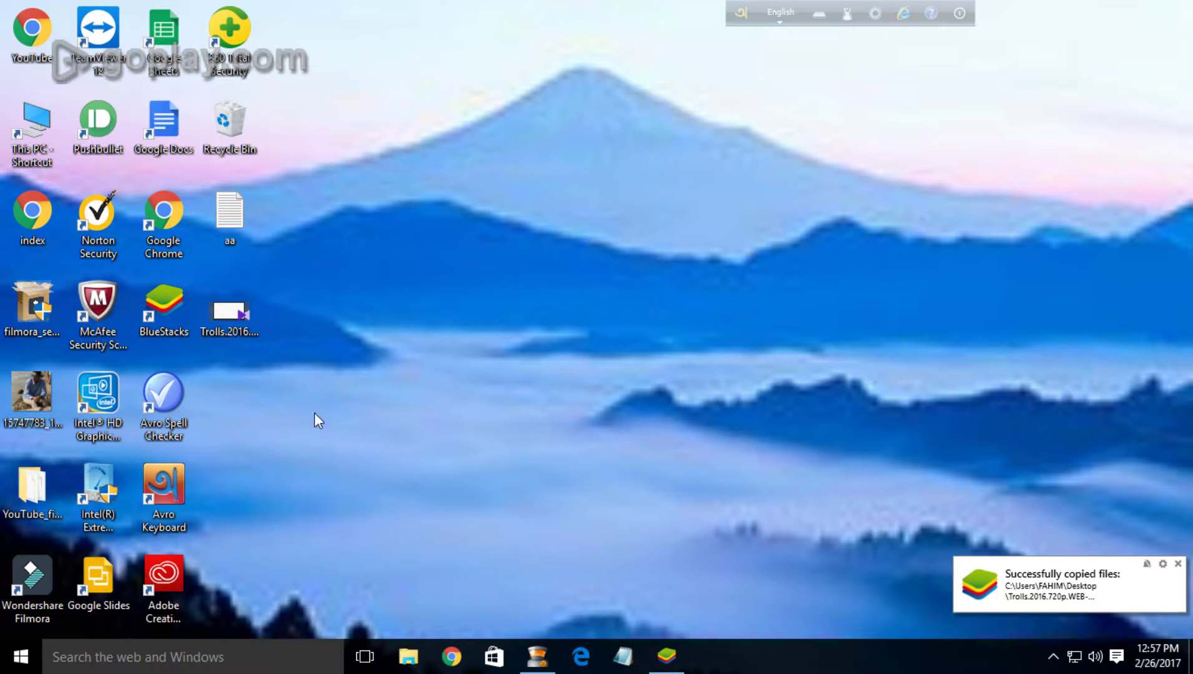
# Step: Return to the sdcard folder in the BlueStacks File Manager and open the AndroidAssistant_appbackup folder
pyautogui.click(667, 655)
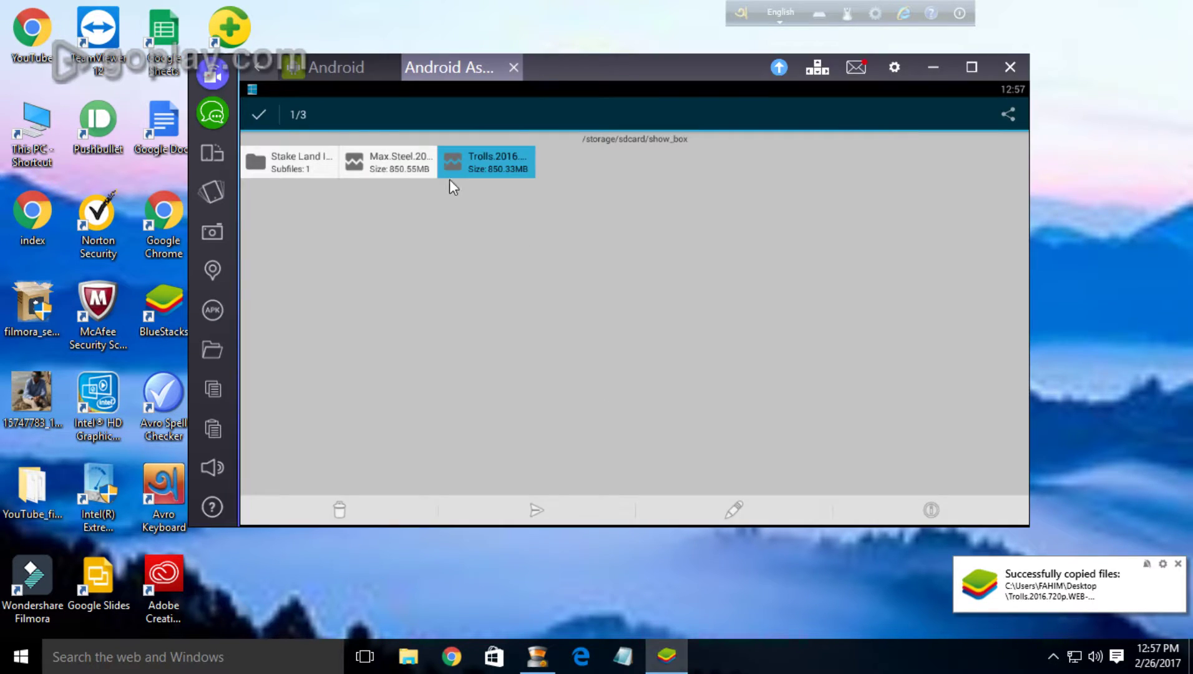
pyautogui.click(255, 67)
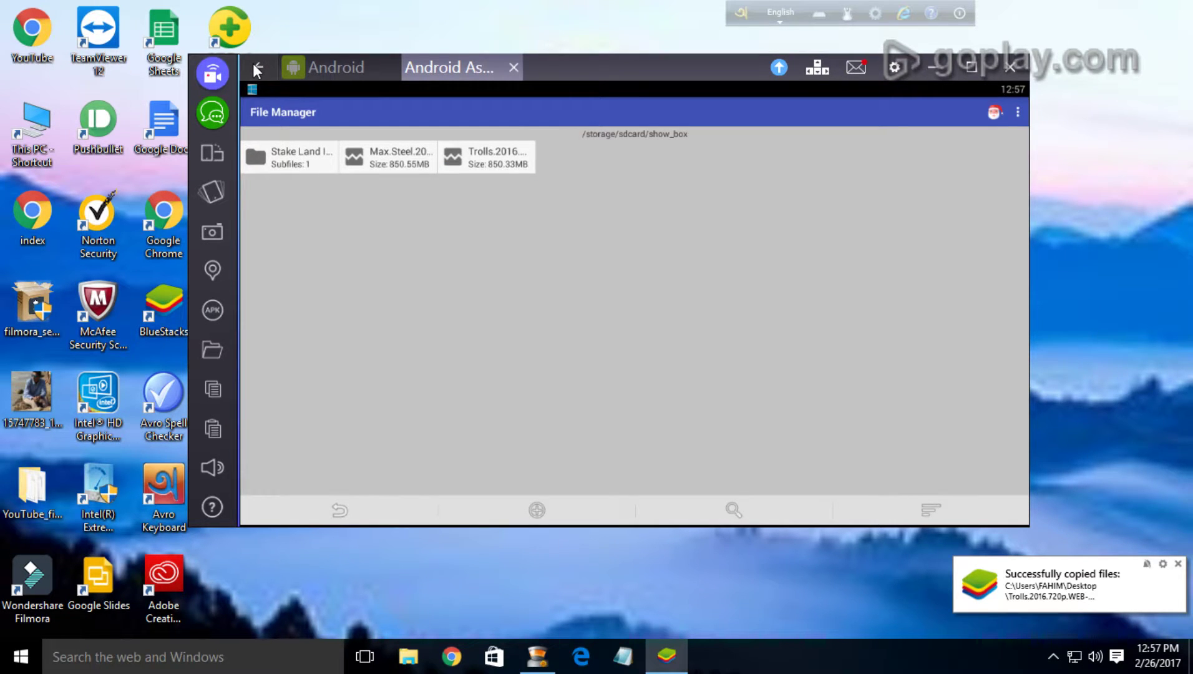
pyautogui.click(254, 65)
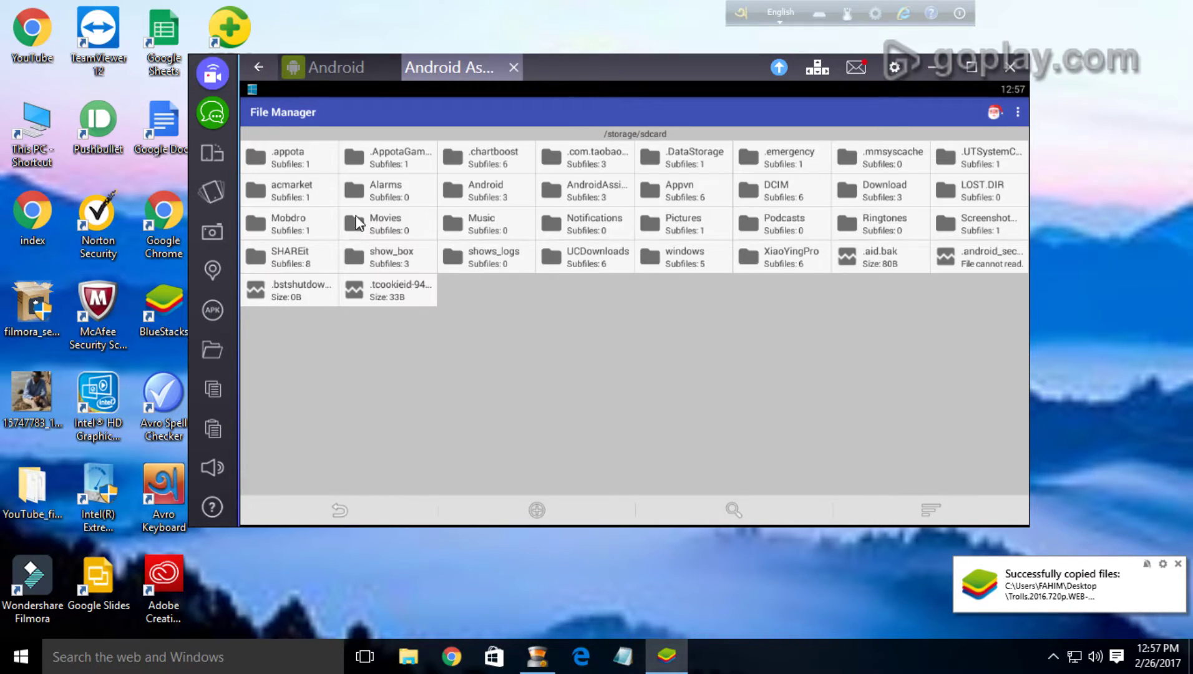
pyautogui.click(598, 188)
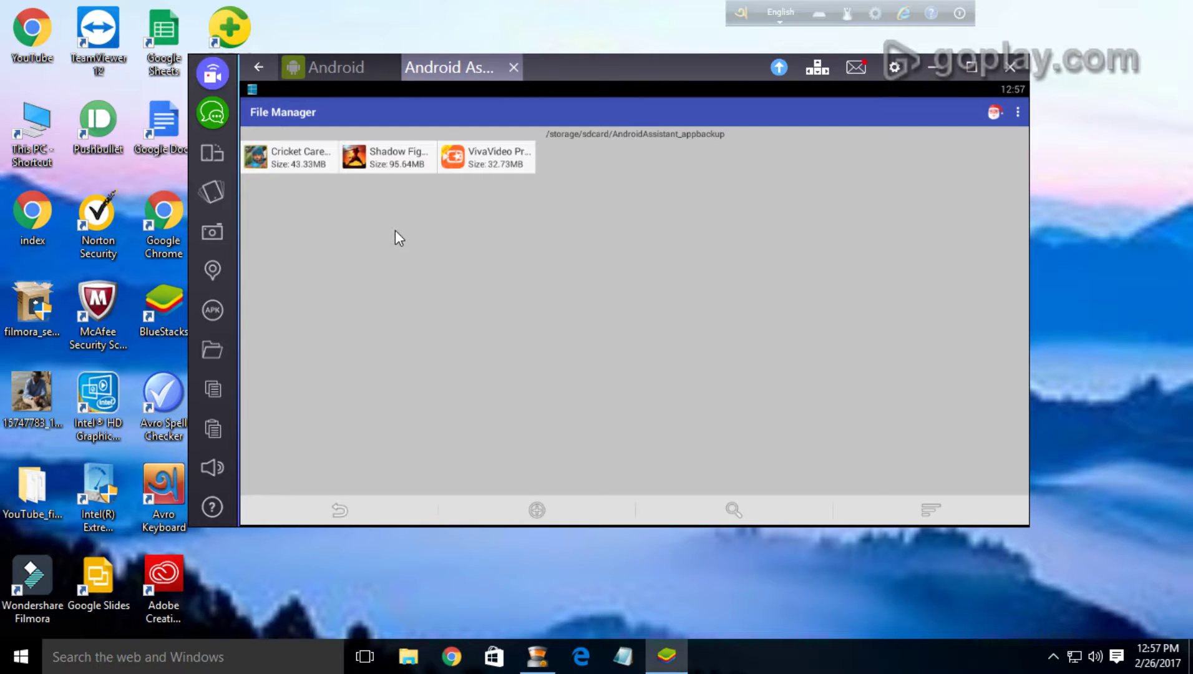
# Step: Select the Shadow Fight backup file and check which apps it can be shared with
pyautogui.click(399, 157)
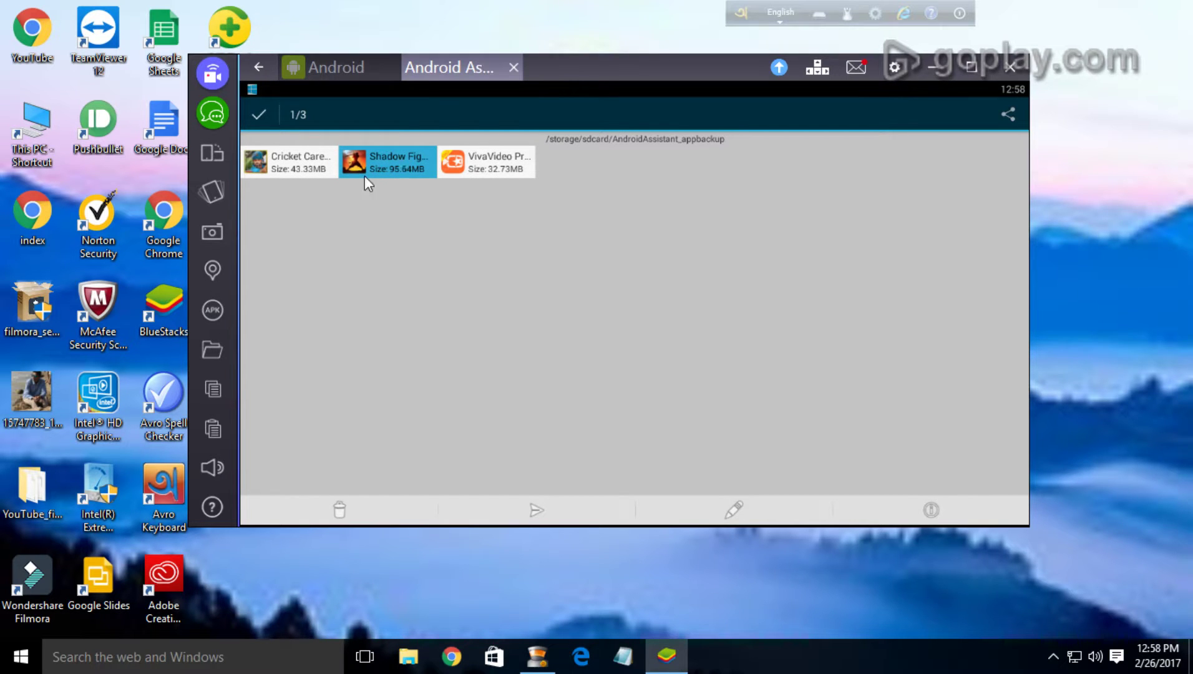
pyautogui.click(1008, 114)
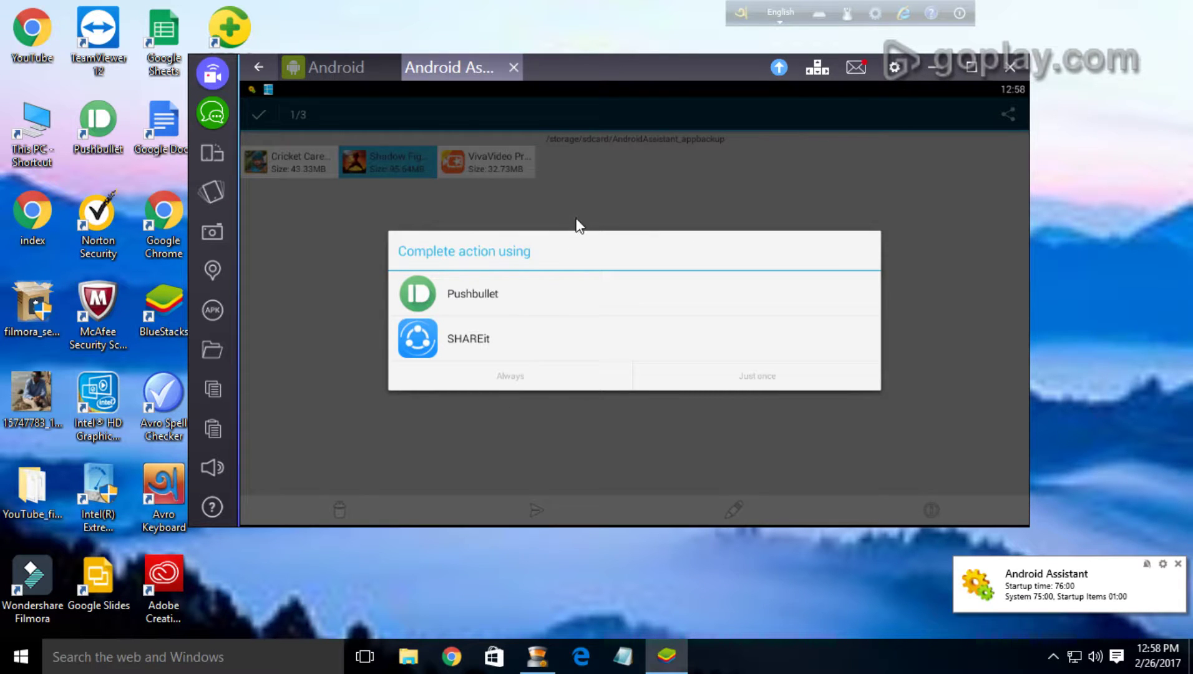
pyautogui.click(635, 183)
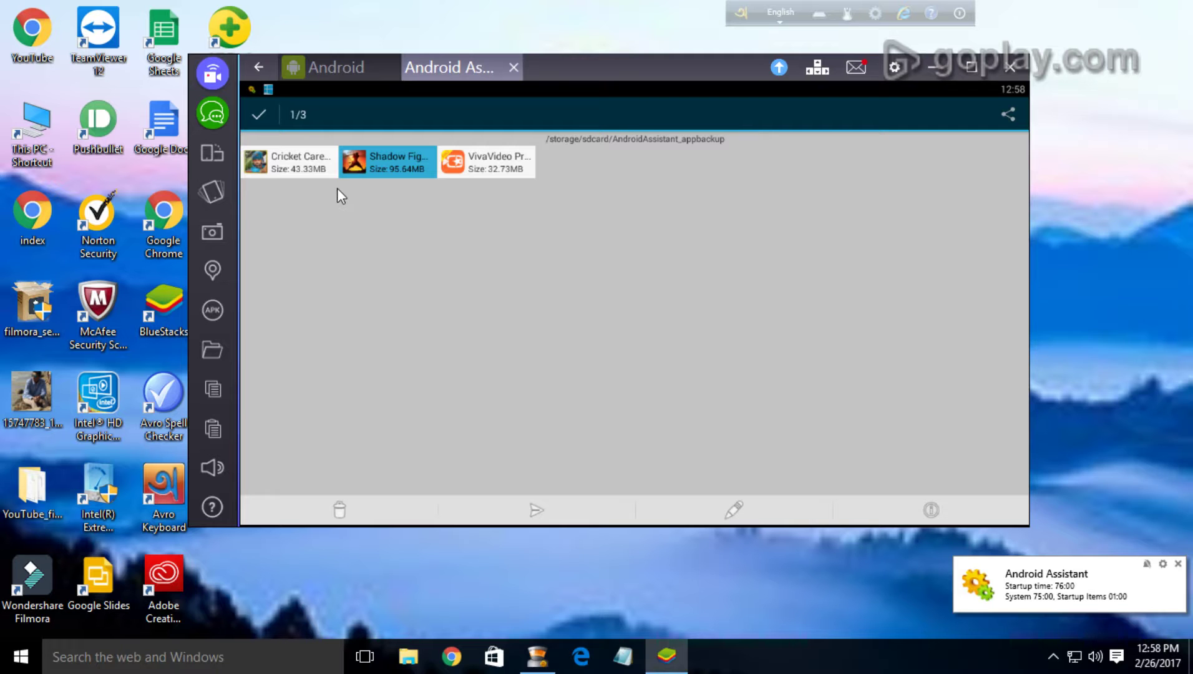
# Step: Copy the selected Shadow Fight backup file to the /storage/sdcard/show_box folder
pyautogui.click(529, 512)
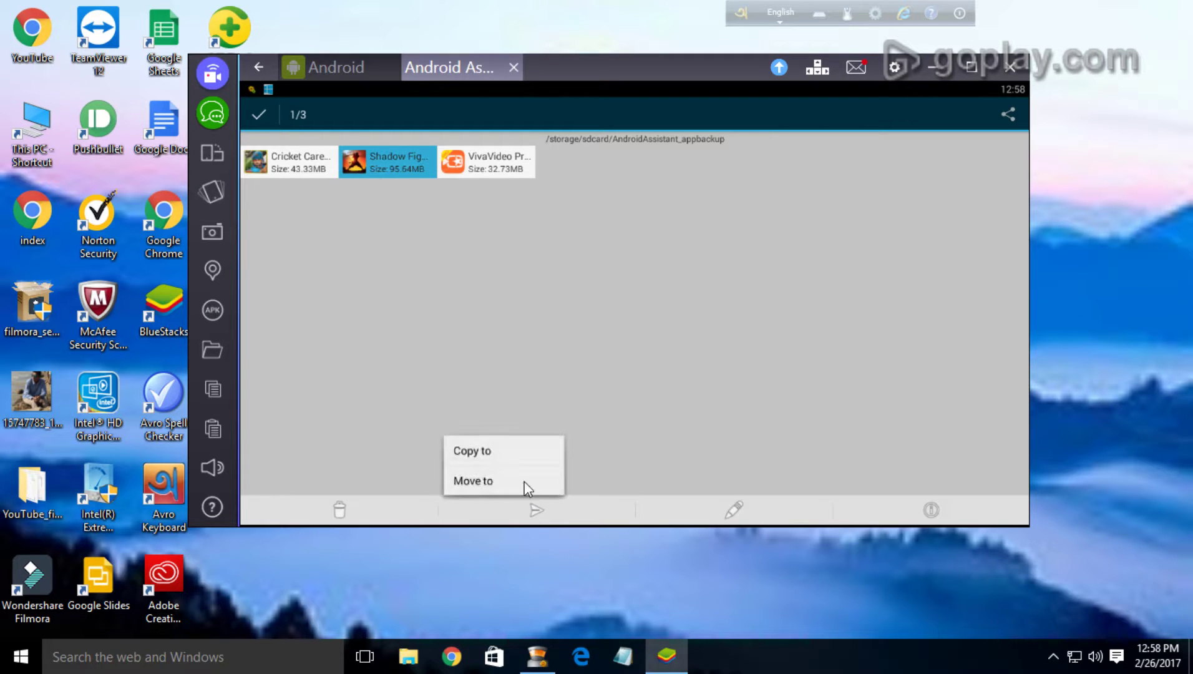
pyautogui.click(505, 452)
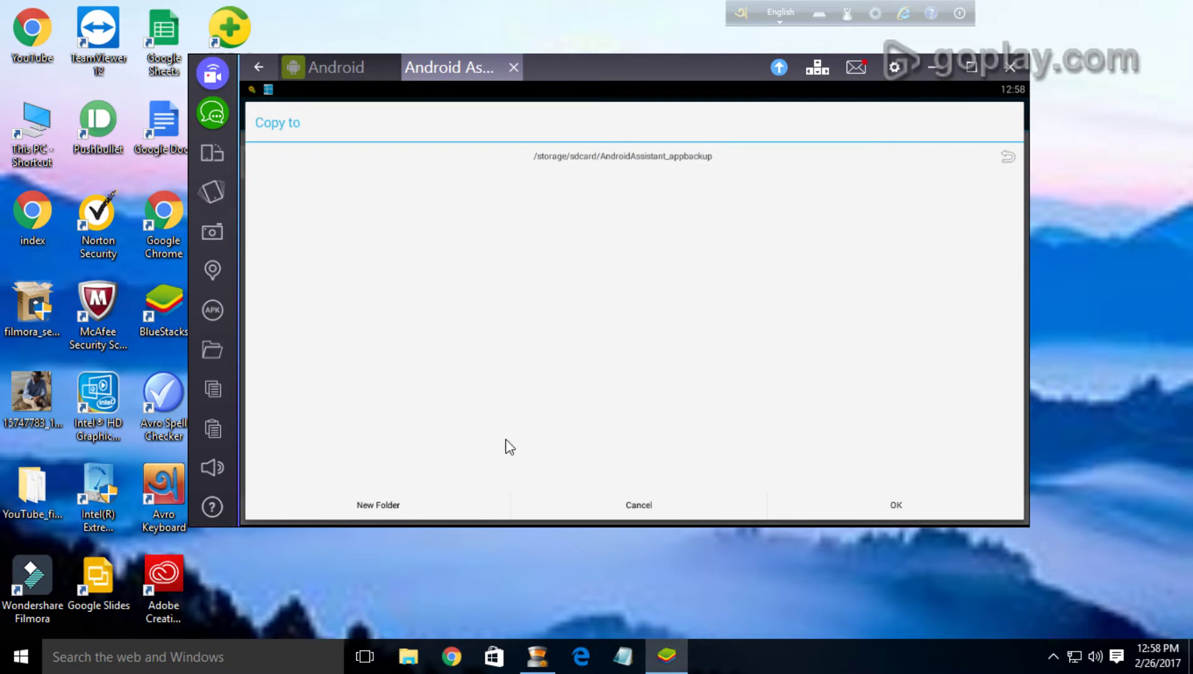
pyautogui.click(1004, 162)
pyautogui.click(1005, 163)
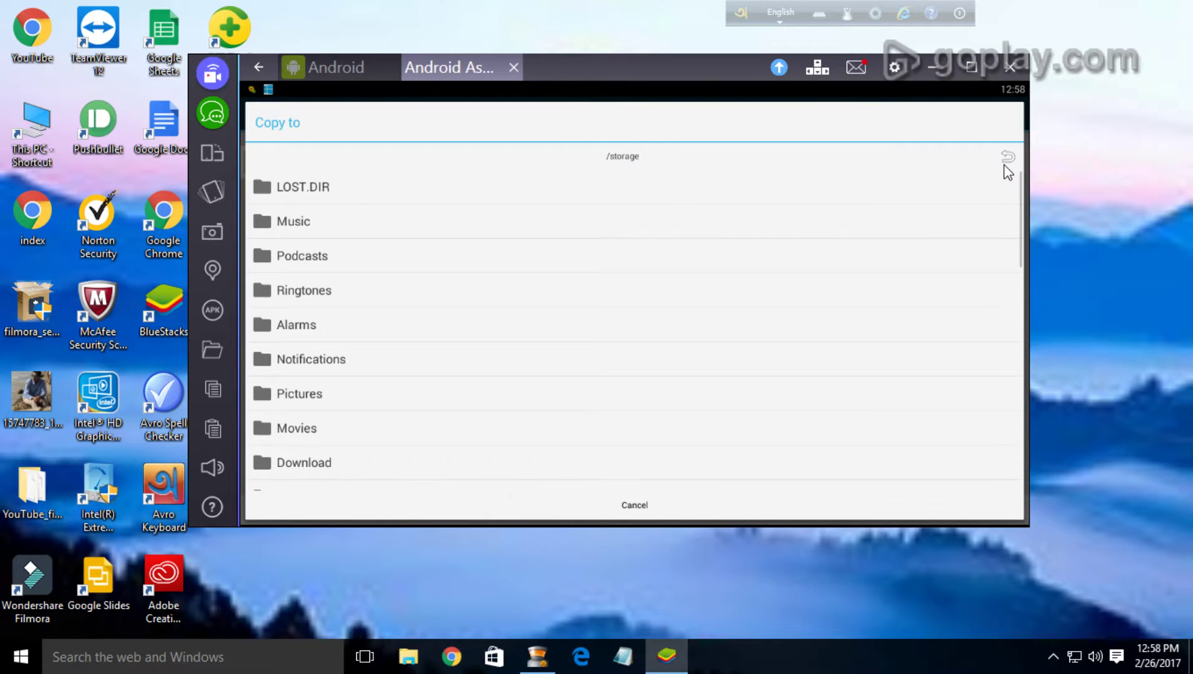
pyautogui.click(406, 192)
pyautogui.scroll(-10, 431, 368)
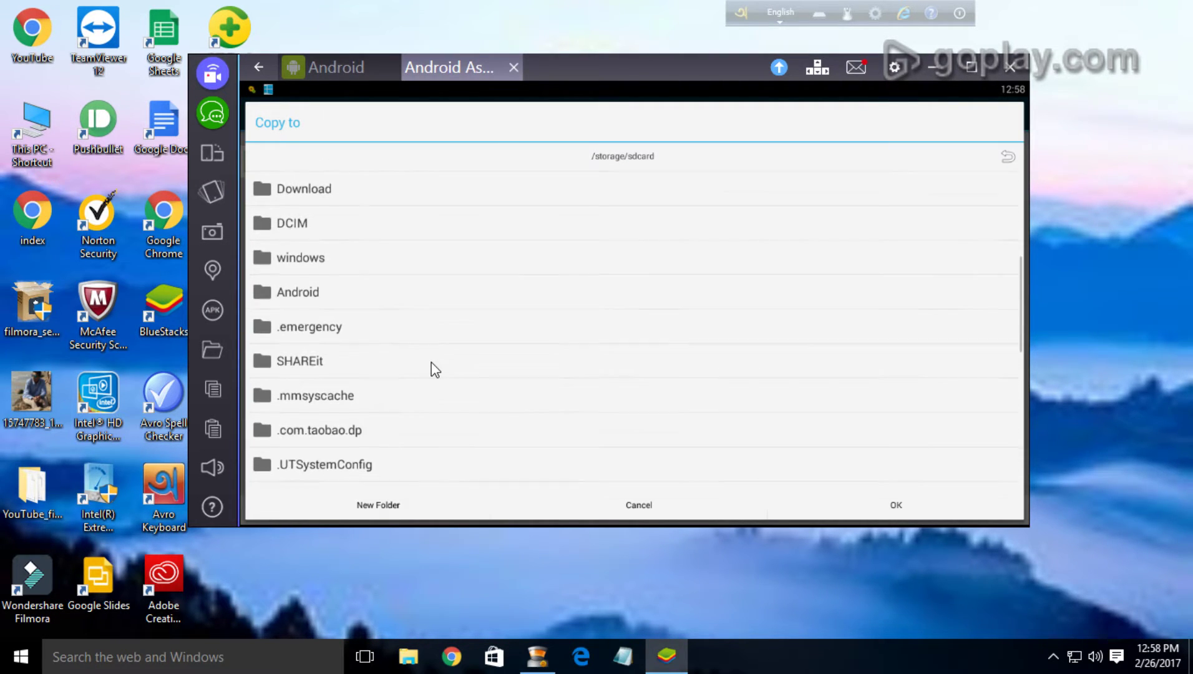
pyautogui.scroll(-4, 321, 466)
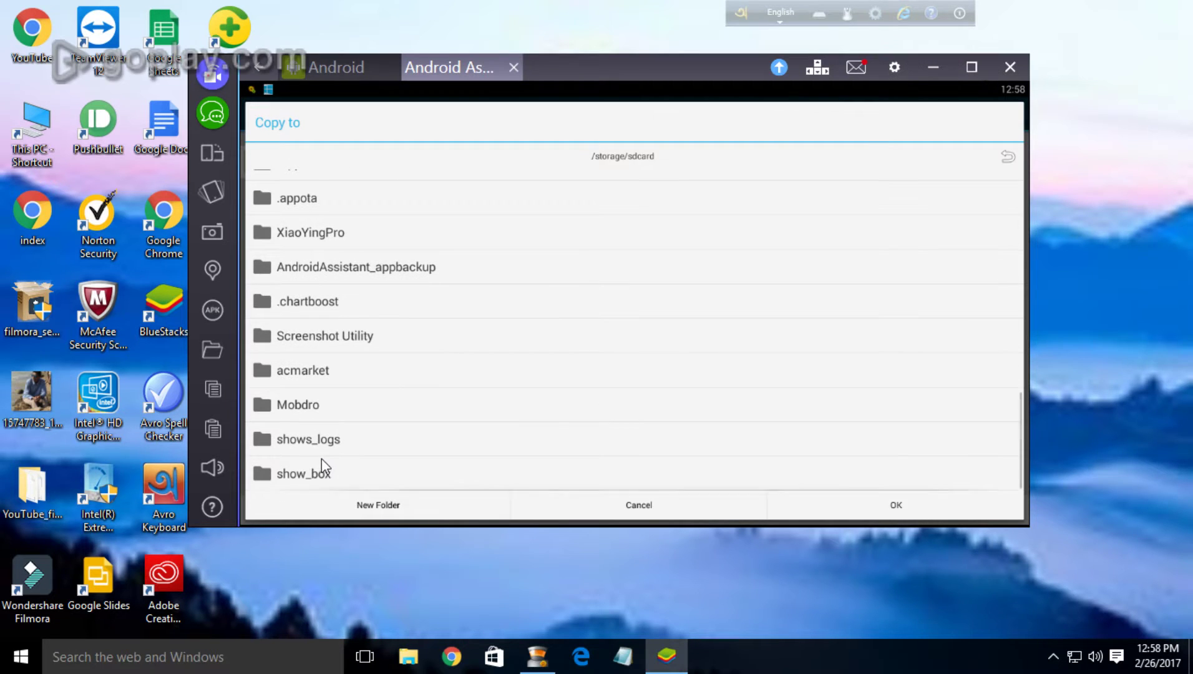
pyautogui.click(332, 475)
pyautogui.click(854, 505)
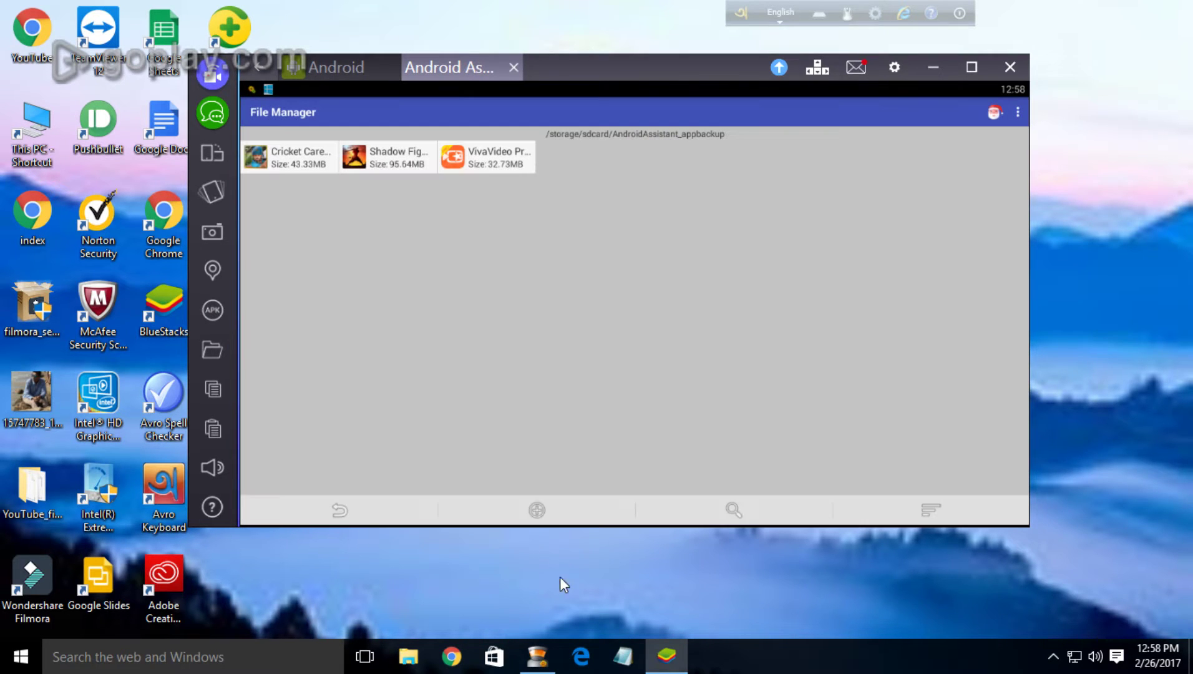
# Step: Go back to the sdcard folder and open show_box
pyautogui.click(254, 77)
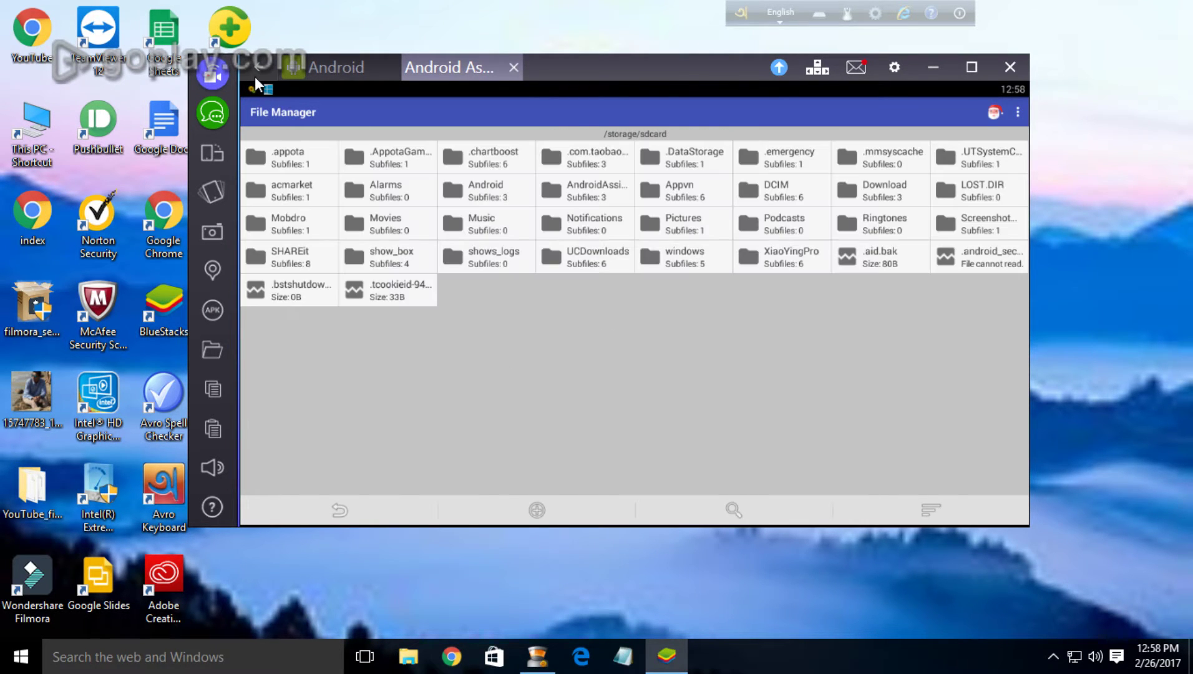
pyautogui.click(386, 259)
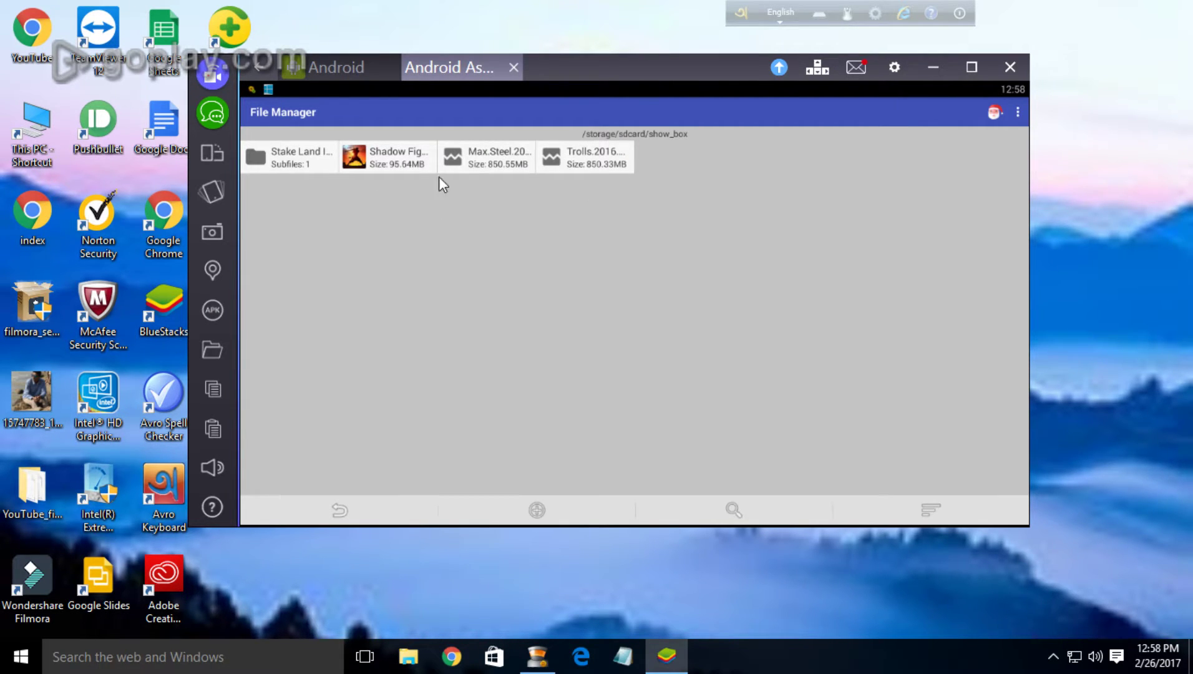
# Step: Select the Shadow Fight file in show_box and check which apps it can be shared with on its own
pyautogui.click(395, 161)
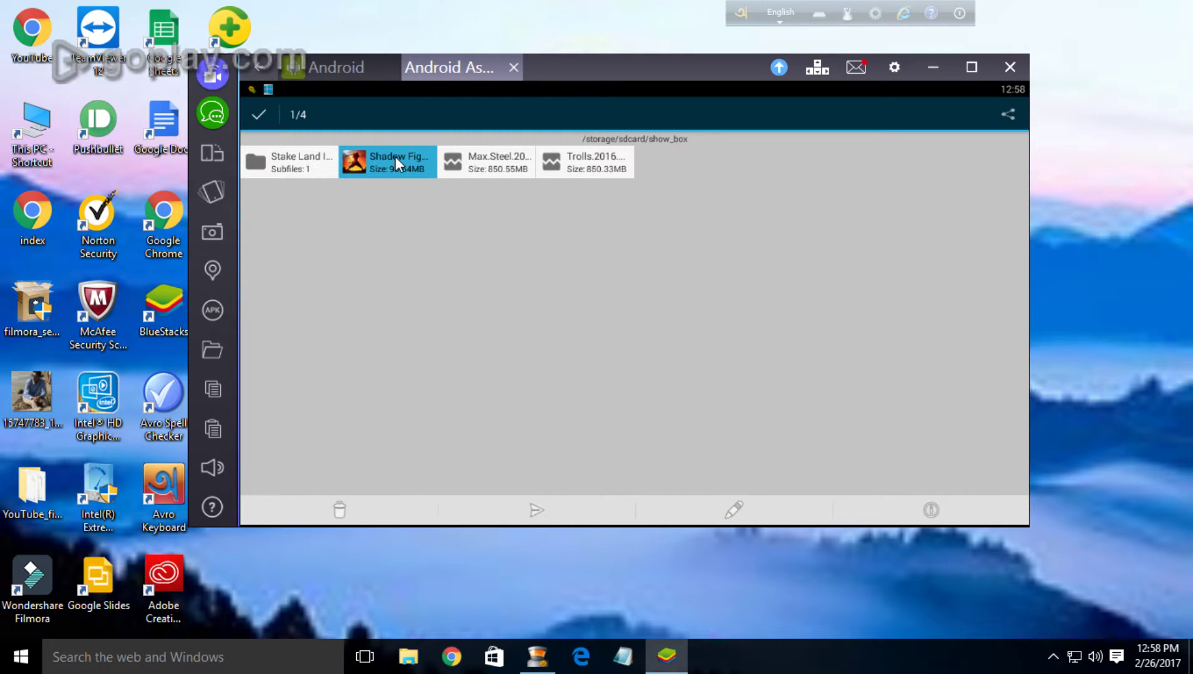
pyautogui.click(1006, 115)
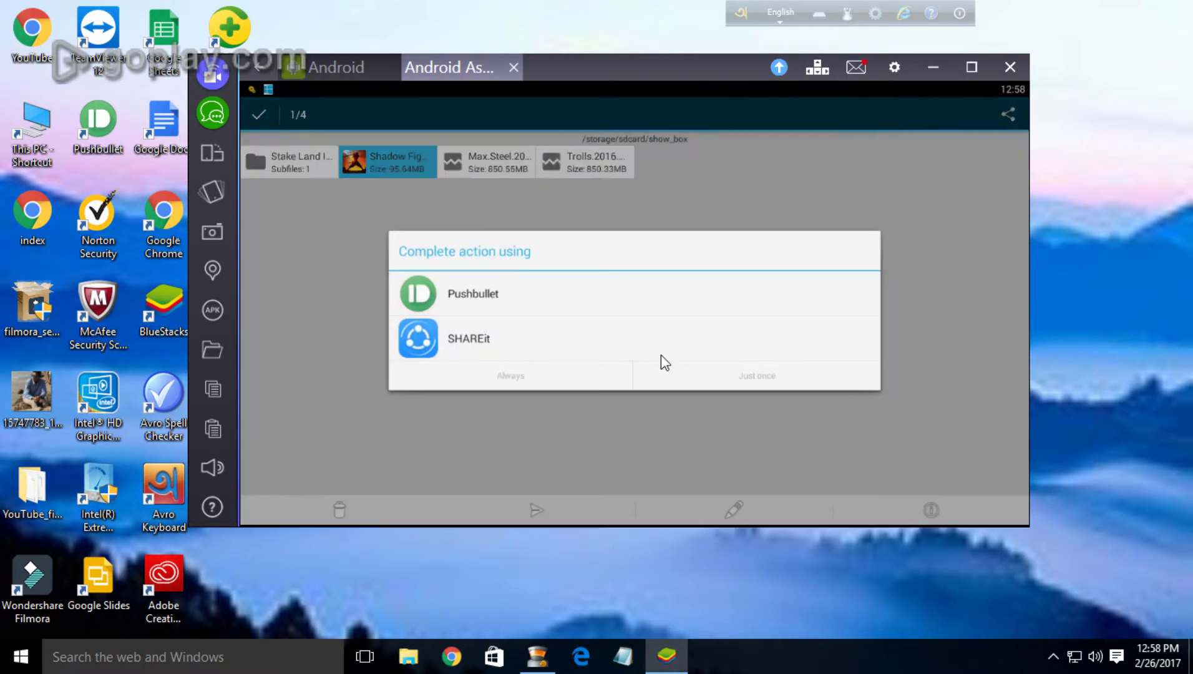
pyautogui.click(324, 348)
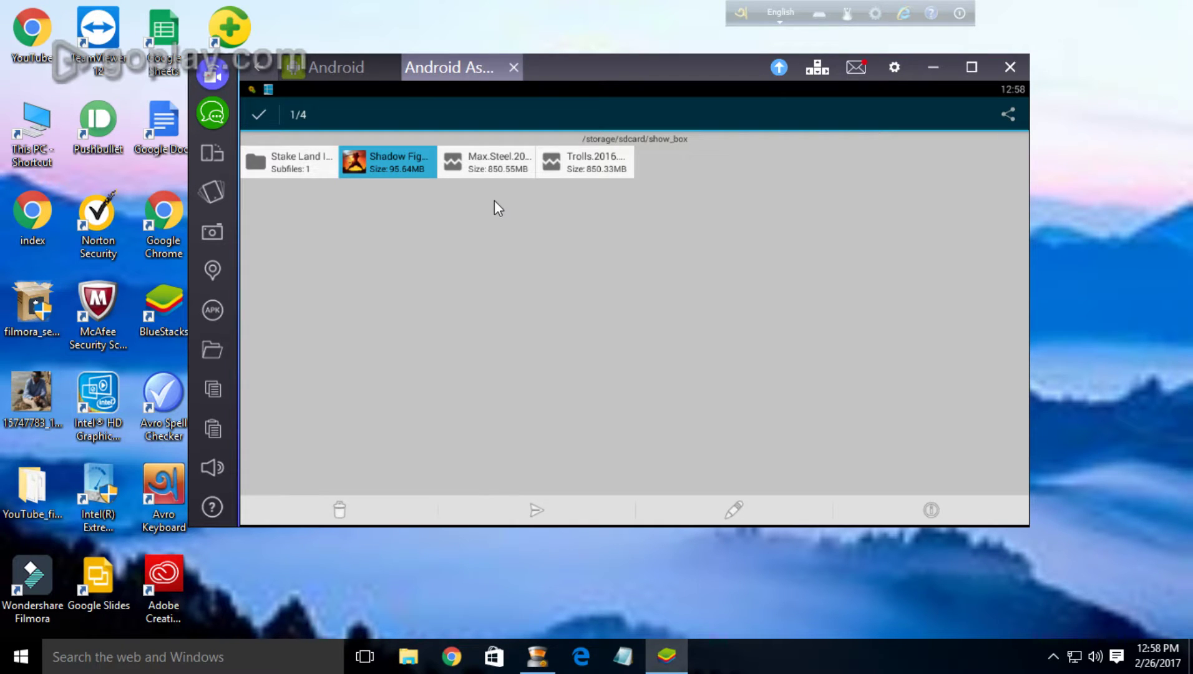
# Step: Add the Max.Steel video to the selection and copy both files to the Windows Desktop using Send To Windows, just once
pyautogui.click(491, 157)
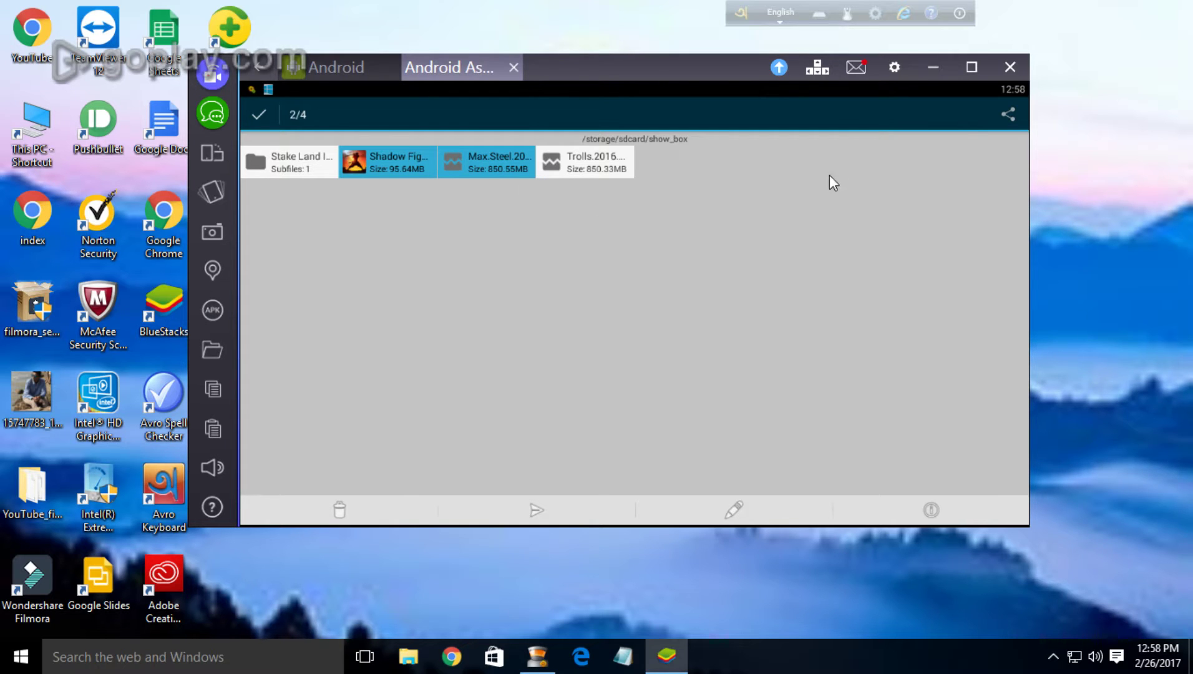
pyautogui.click(1009, 113)
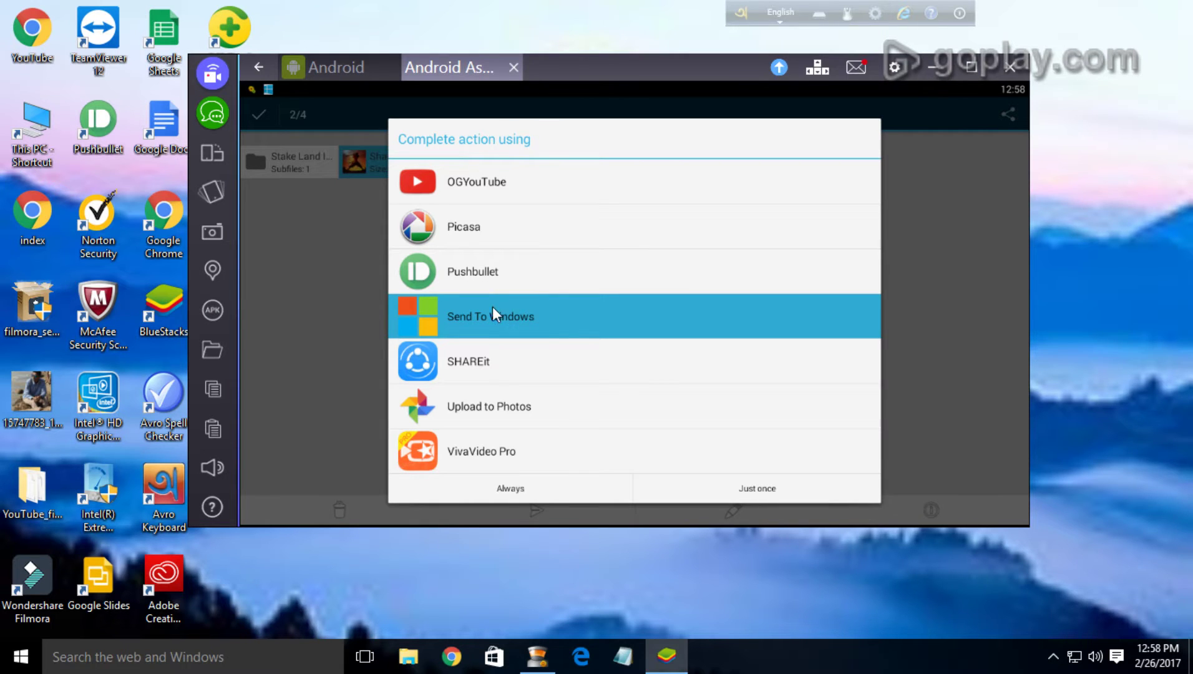
pyautogui.click(765, 492)
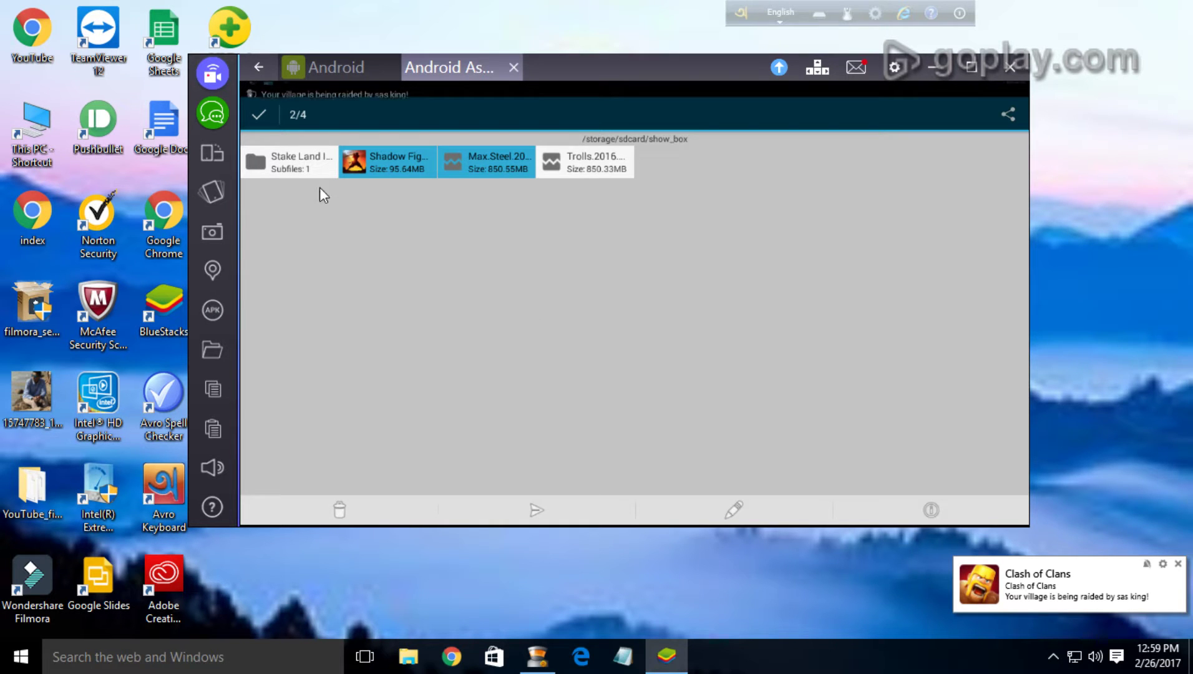
pyautogui.moveTo(321, 92); pyautogui.dragTo(446, 39)
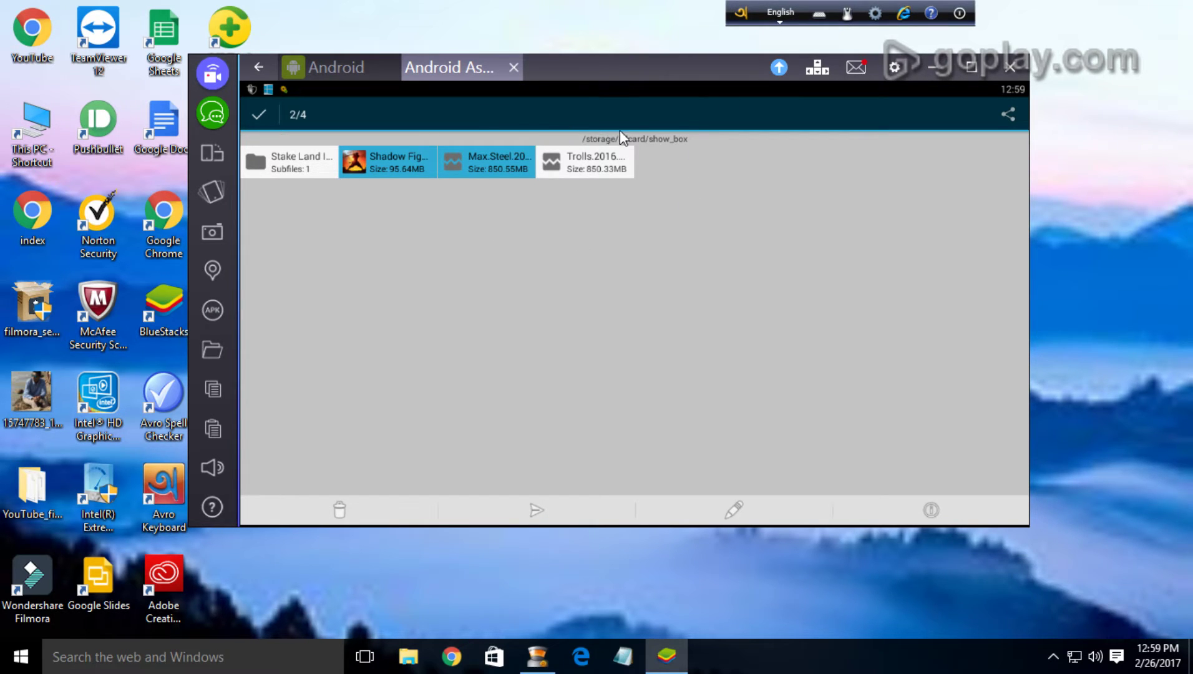
pyautogui.click(1009, 114)
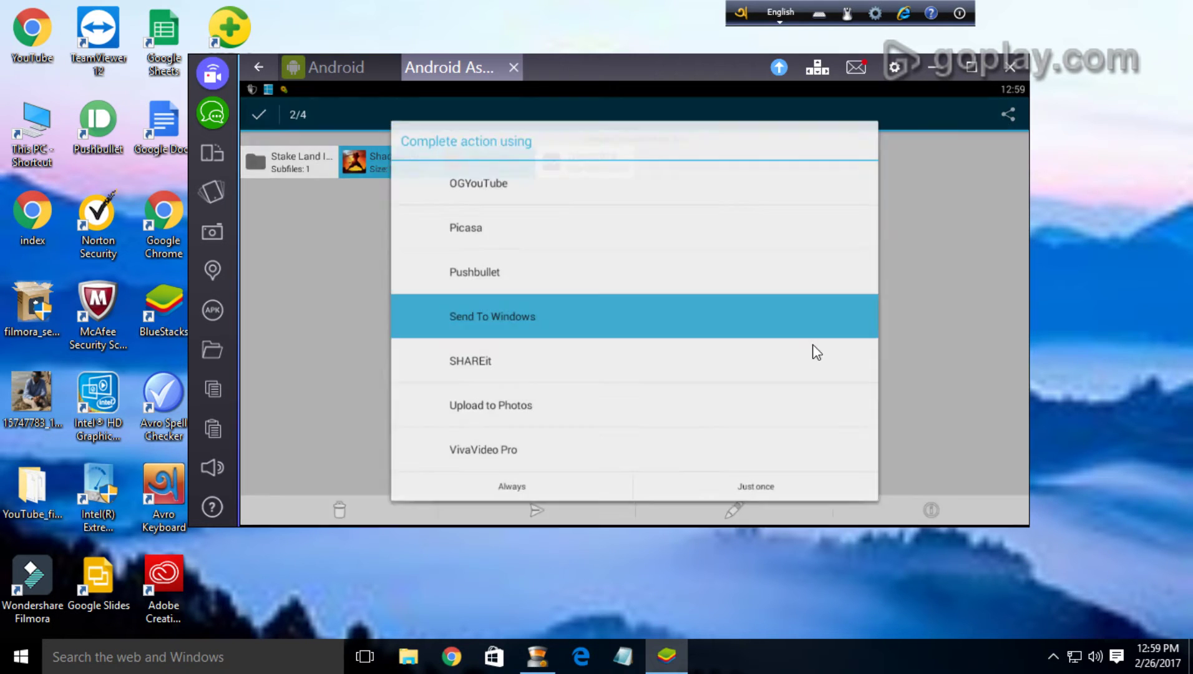
pyautogui.click(769, 476)
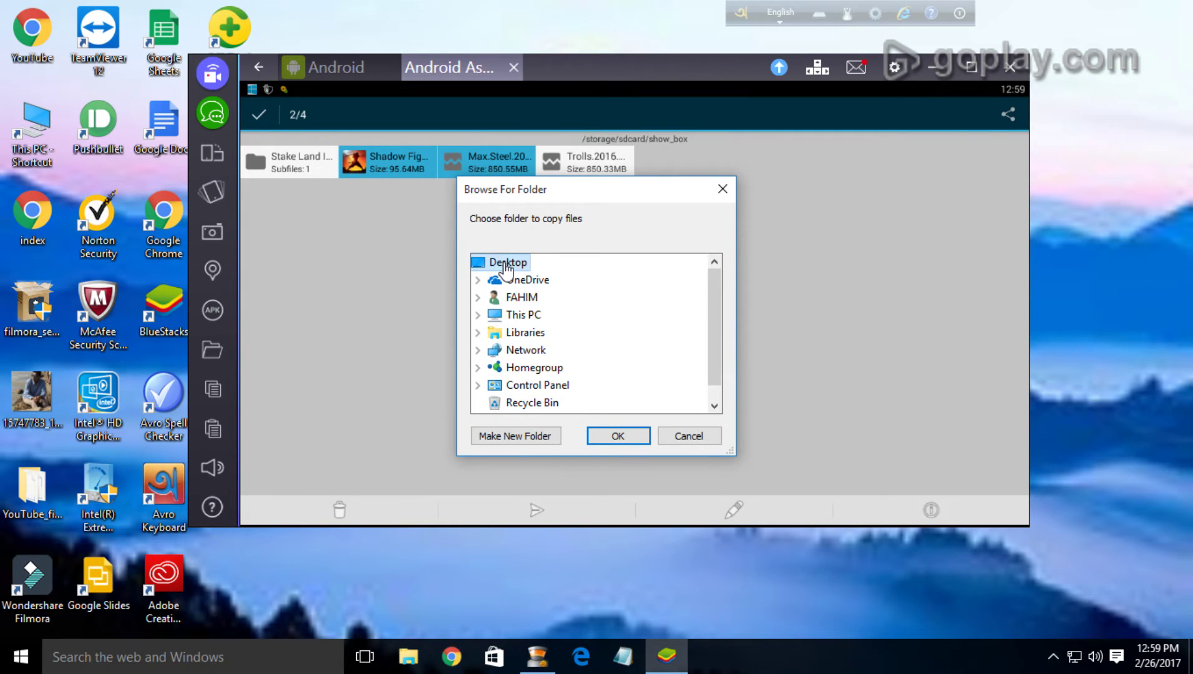
pyautogui.click(618, 436)
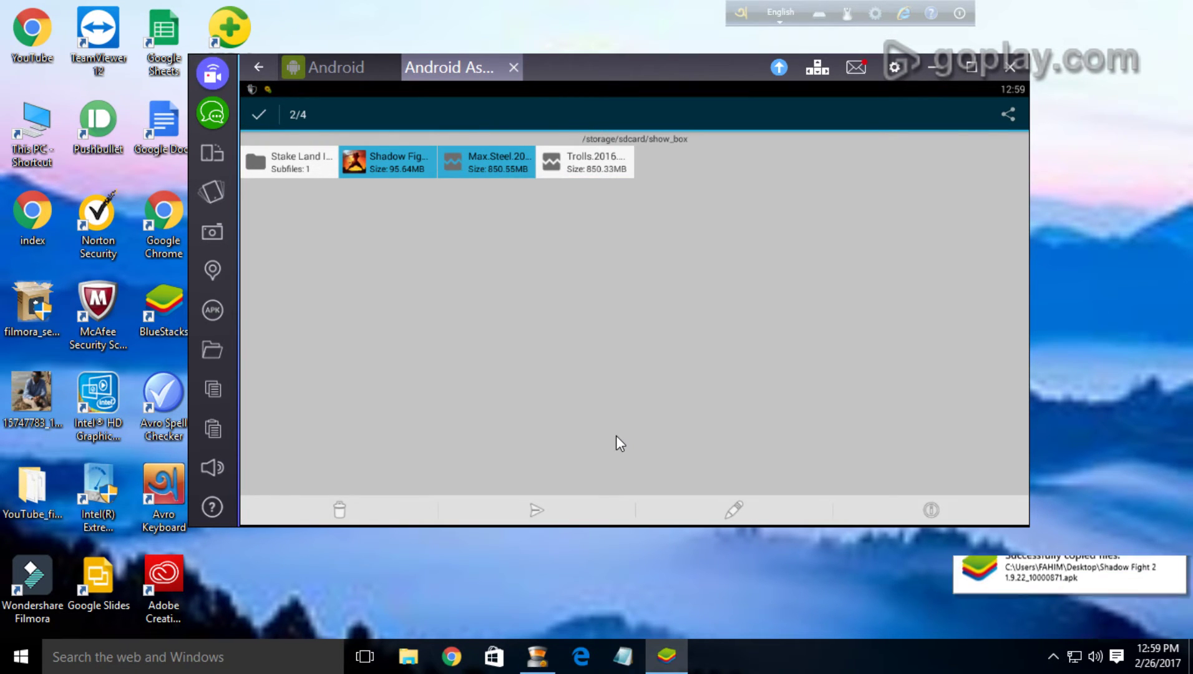
# Step: Minimize BlueStacks to check the copied files on the desktop and cancel the leftover Browse For Folder dialog
pyautogui.click(934, 68)
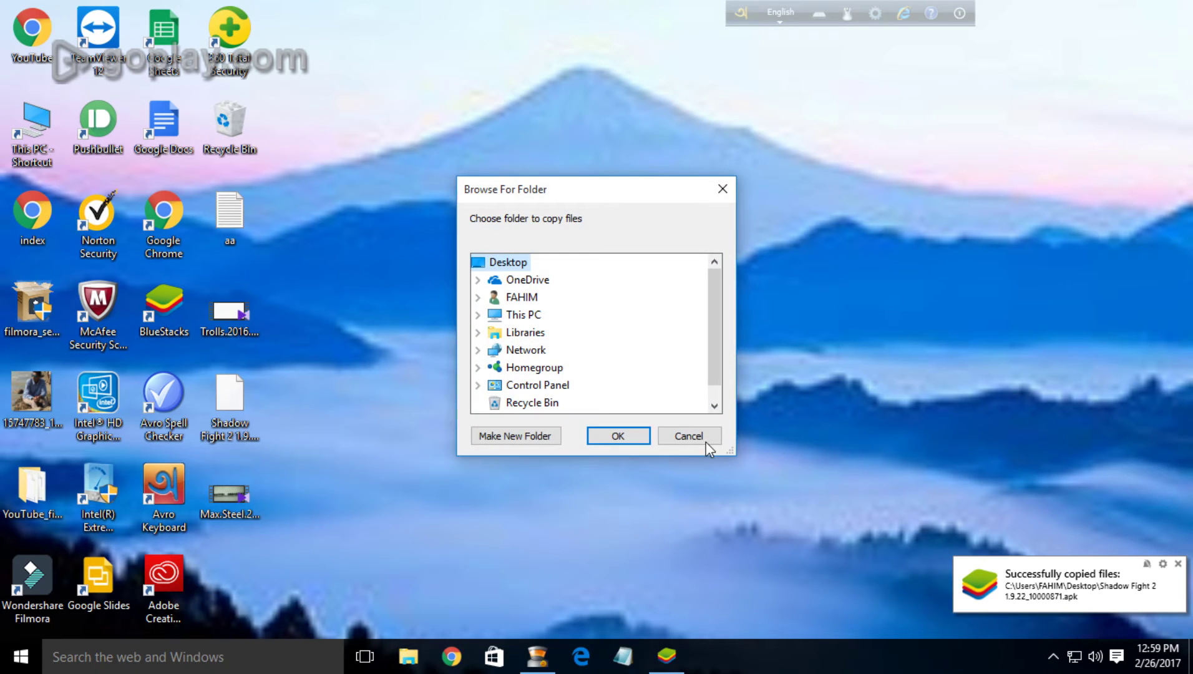
pyautogui.click(709, 436)
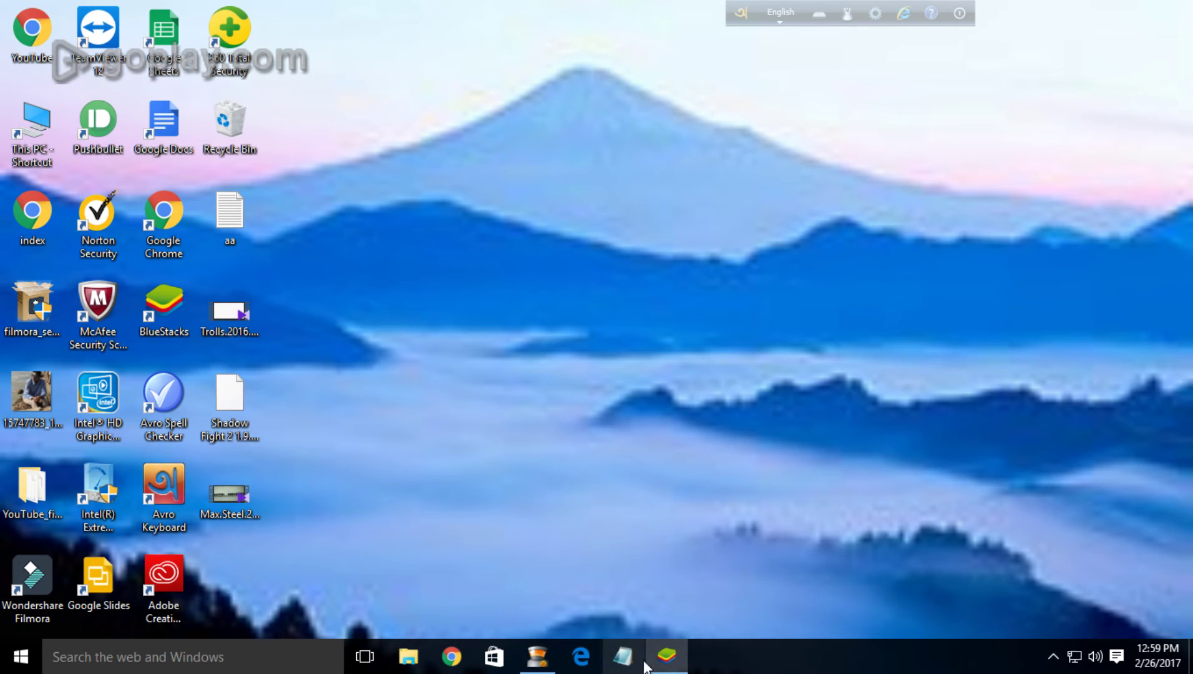
# Step: Switch back to BlueStacks, return to the sdcard folder and open the AndroidAssistant app backup folder to view its files
pyautogui.click(667, 655)
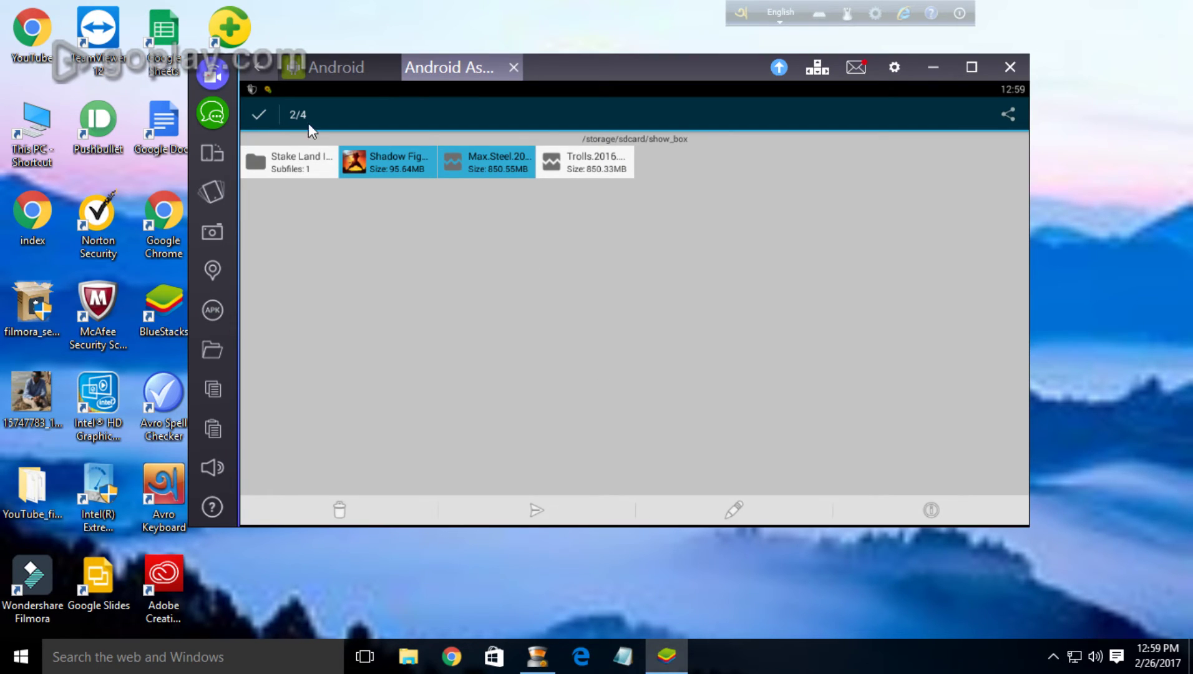
pyautogui.click(257, 68)
pyautogui.click(257, 68)
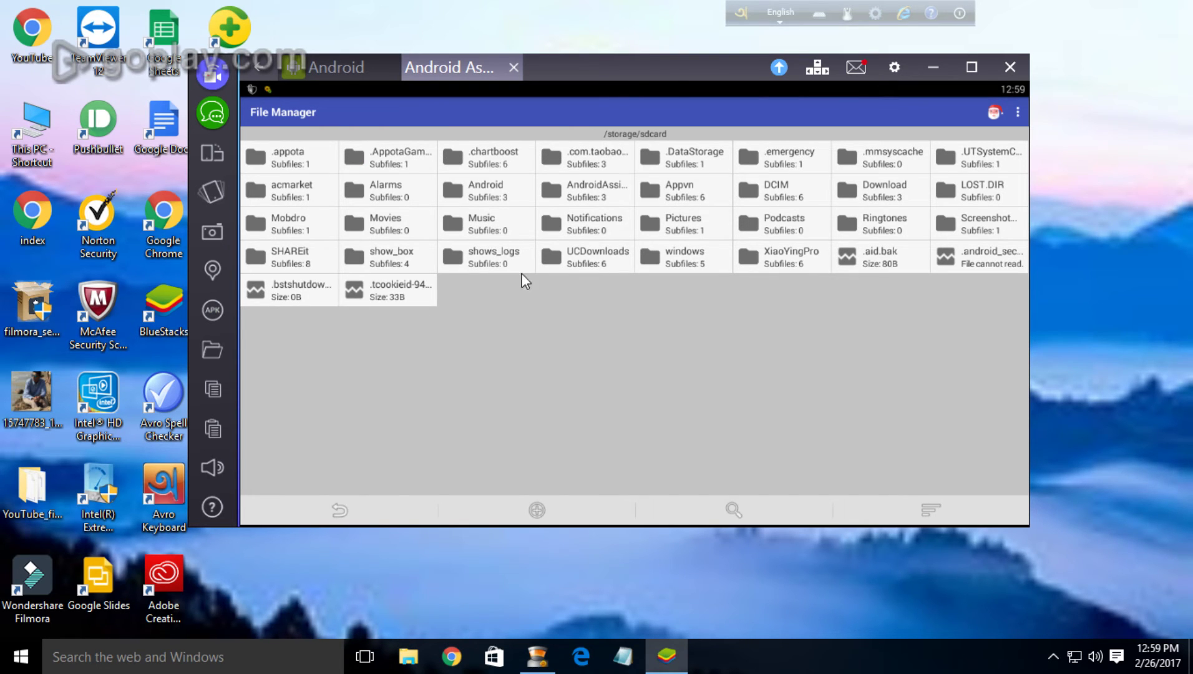
pyautogui.click(576, 191)
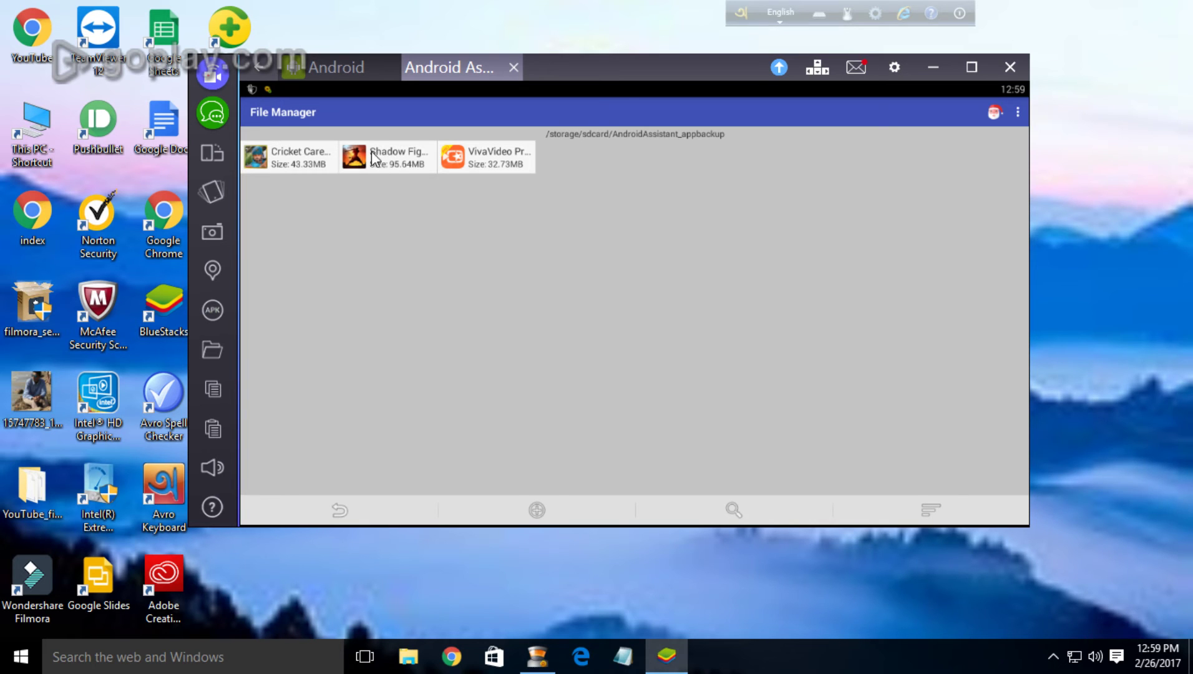
# Step: Reopen show_box, select the Shadow Fight and Trolls files together, and check which apps they can be shared with
pyautogui.click(256, 70)
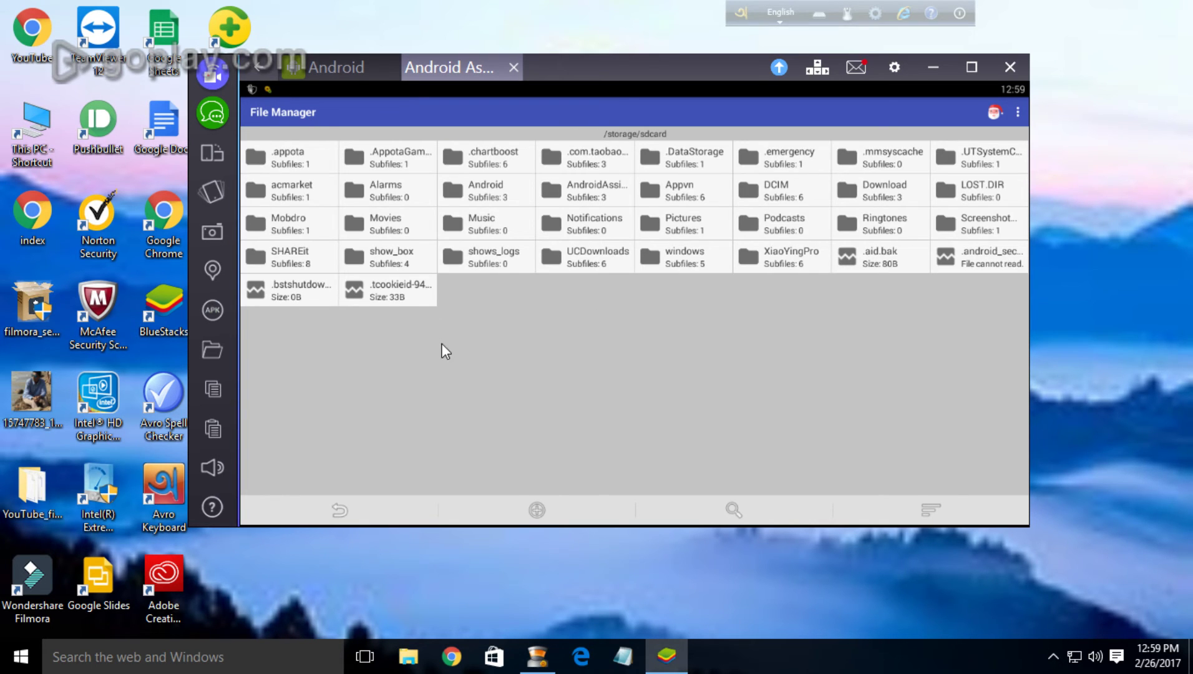
pyautogui.click(385, 259)
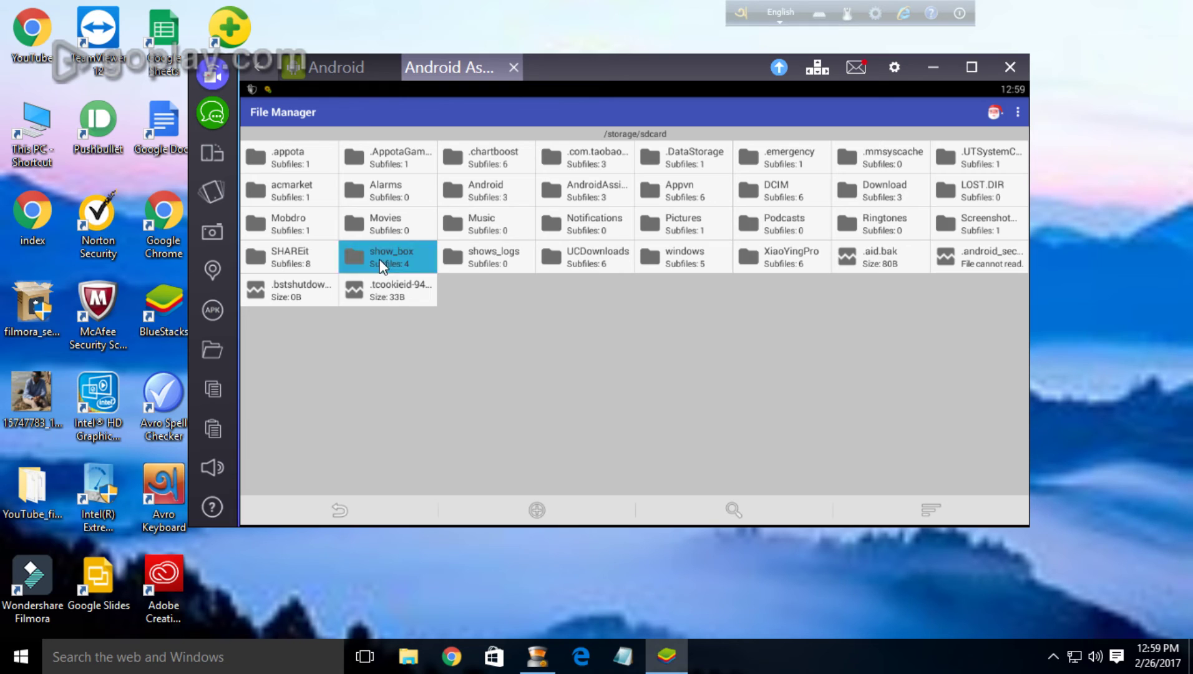
pyautogui.click(405, 166)
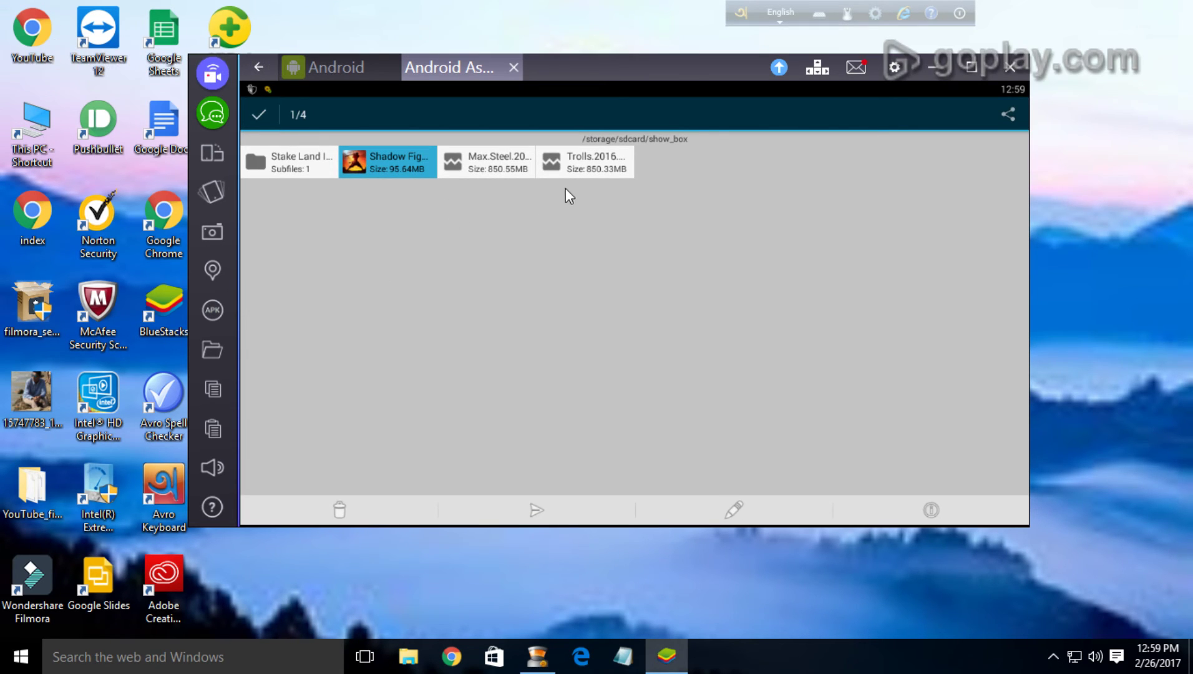
pyautogui.click(578, 172)
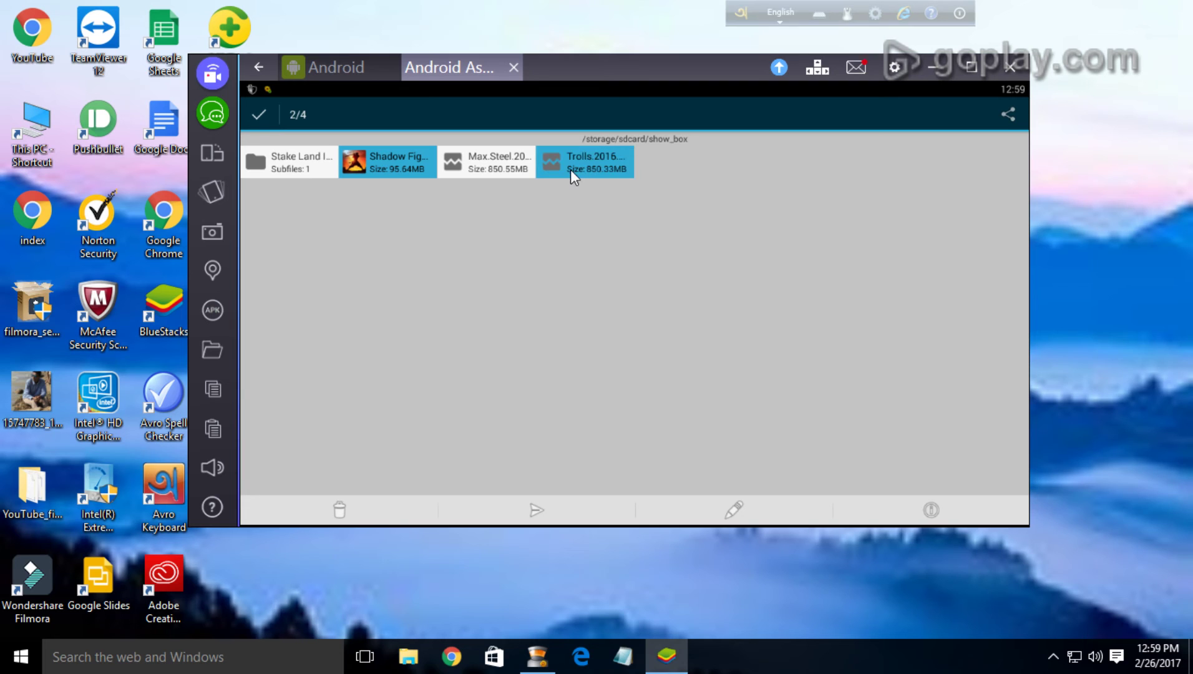
pyautogui.click(1009, 115)
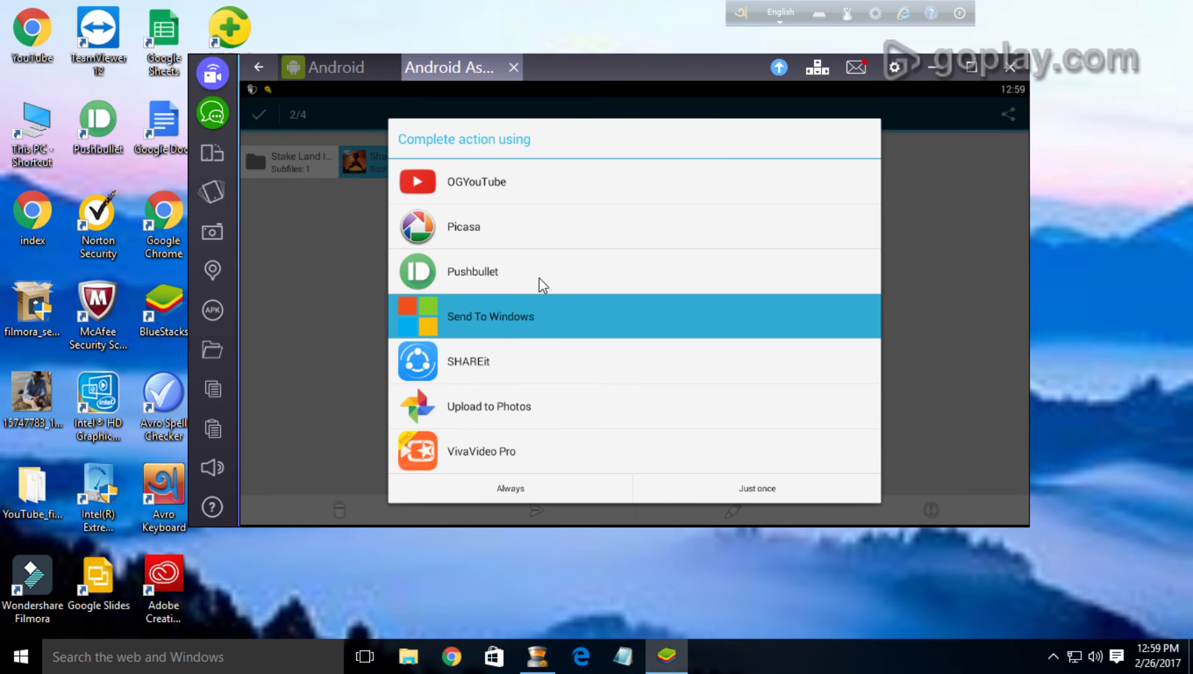
pyautogui.click(355, 277)
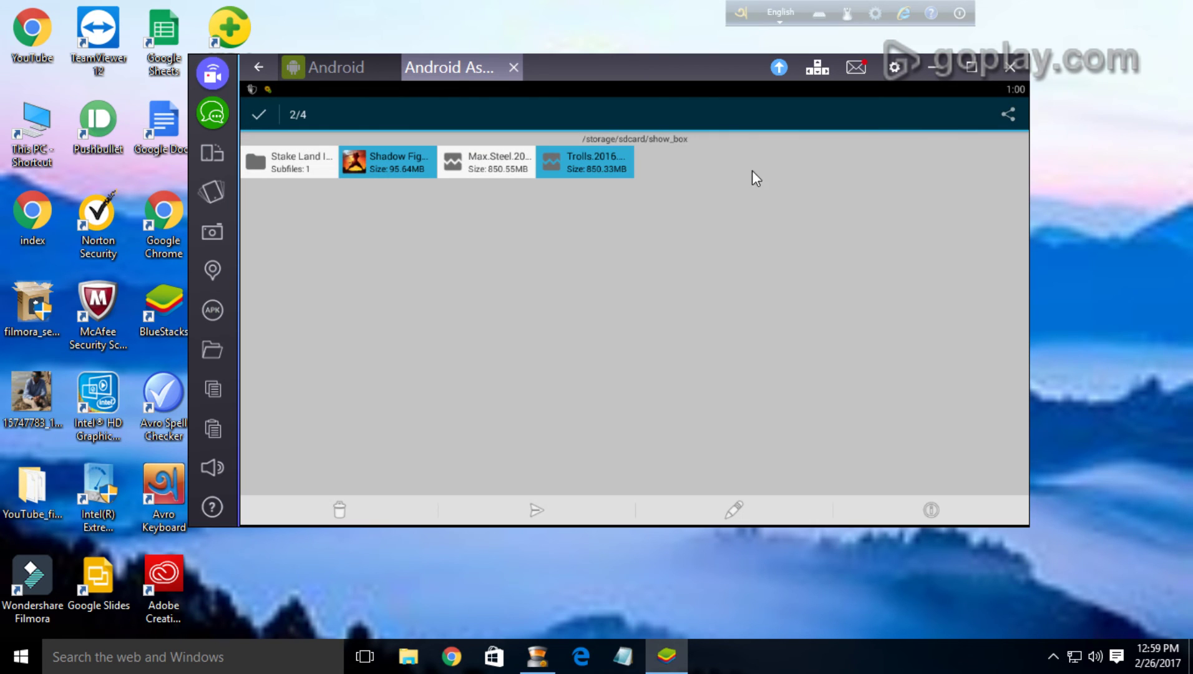
# Step: Minimize BlueStacks to view the copied files on the desktop and bring up the Recorder window
pyautogui.click(939, 68)
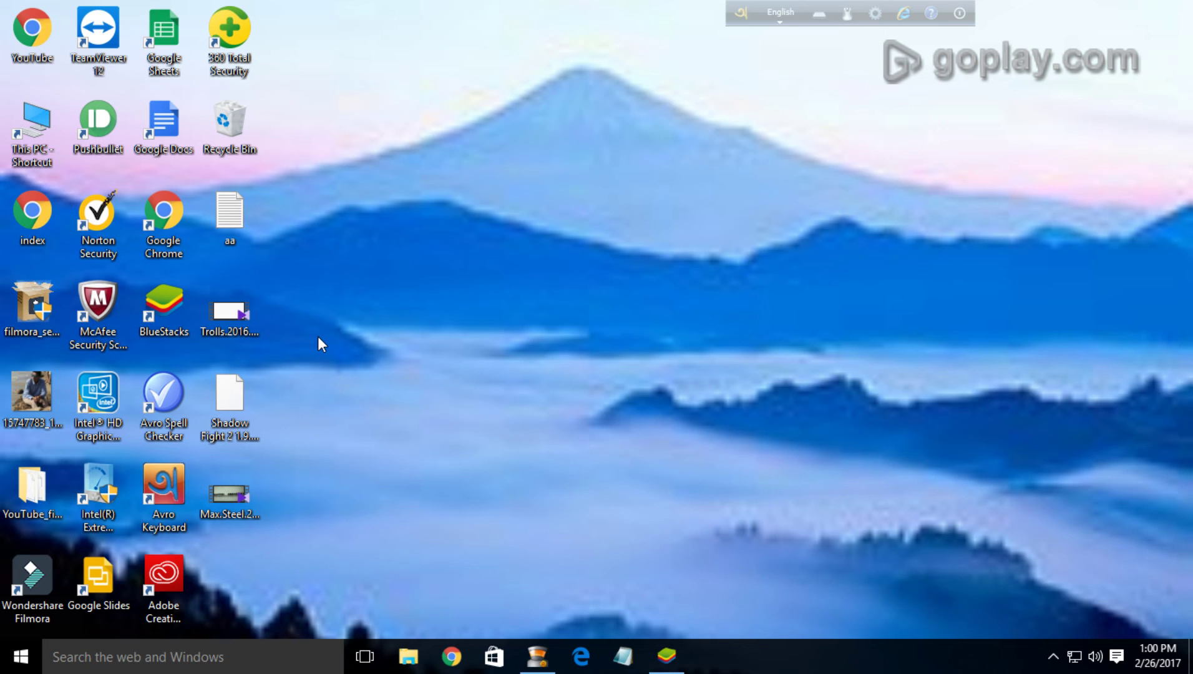
pyautogui.click(535, 652)
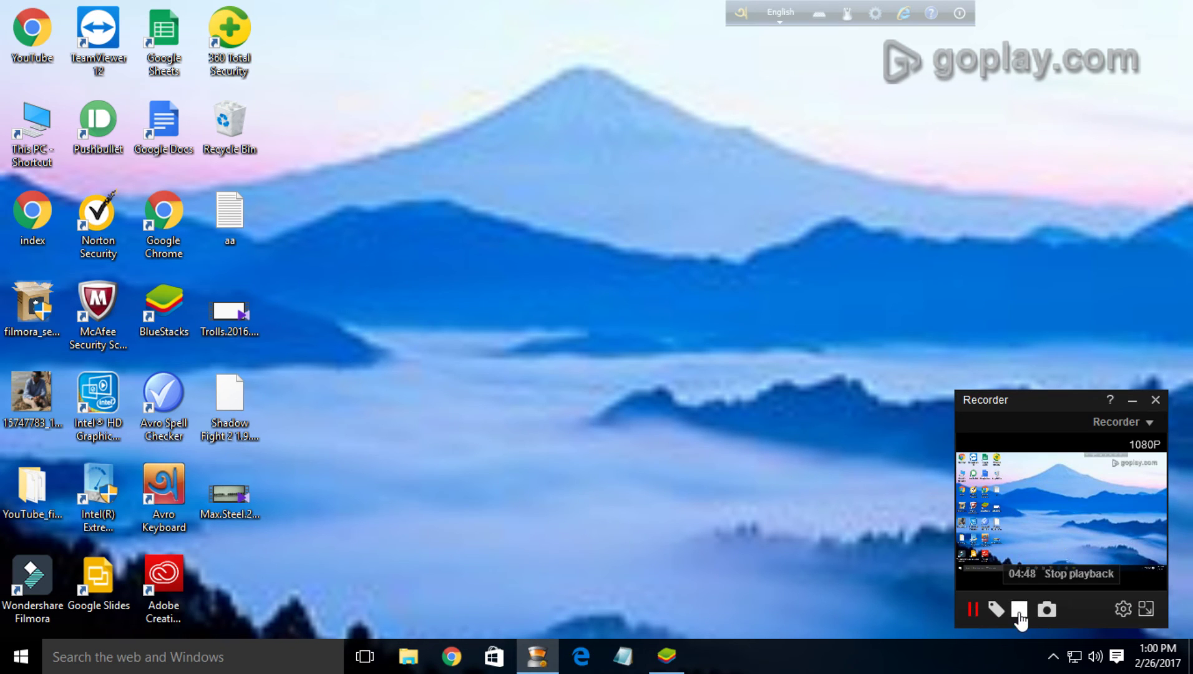